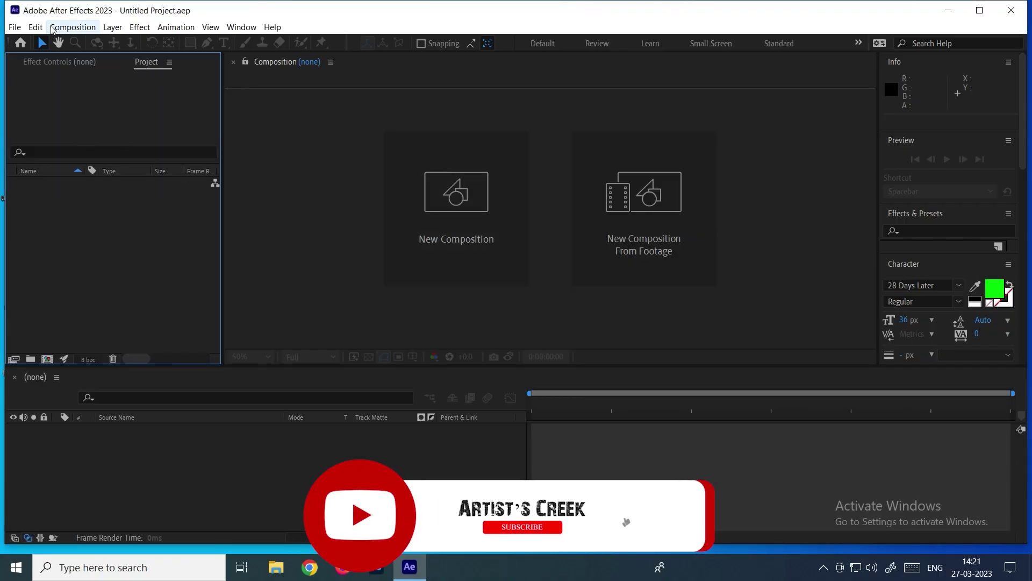
# Step: Create a new composition named Saber
pyautogui.click(74, 28)
pyautogui.click(81, 41)
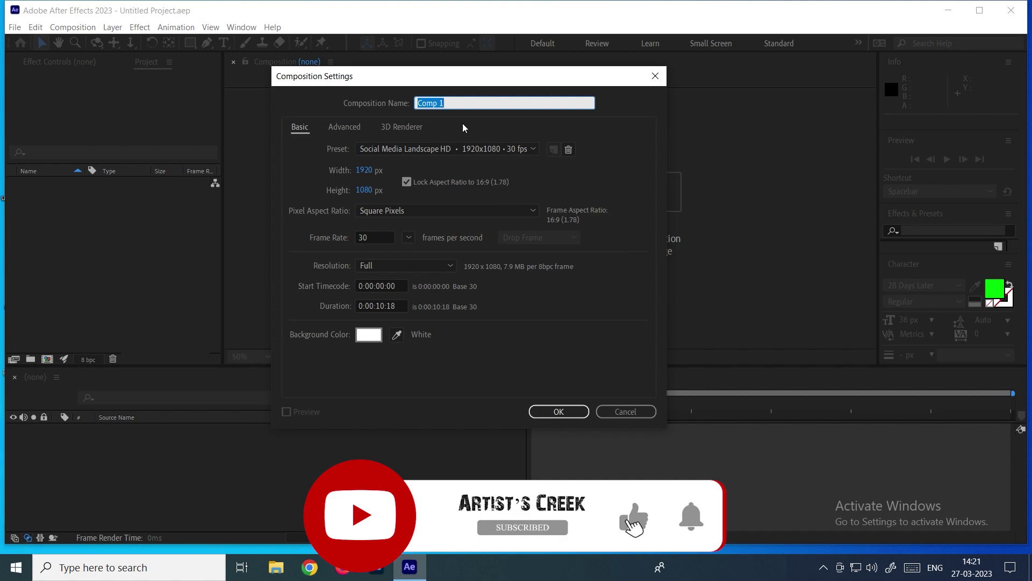
pyautogui.write('Saber')
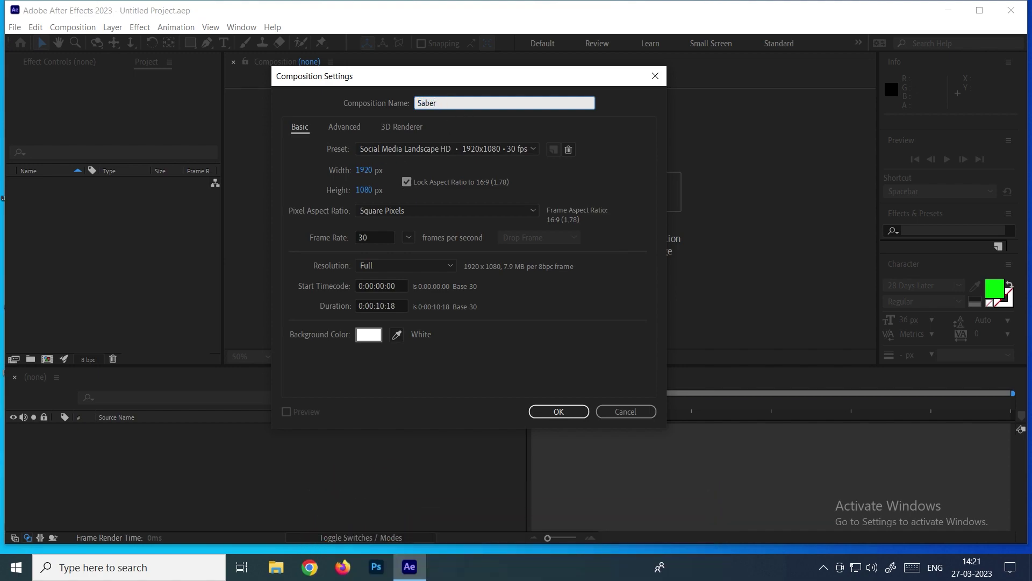
pyautogui.click(567, 415)
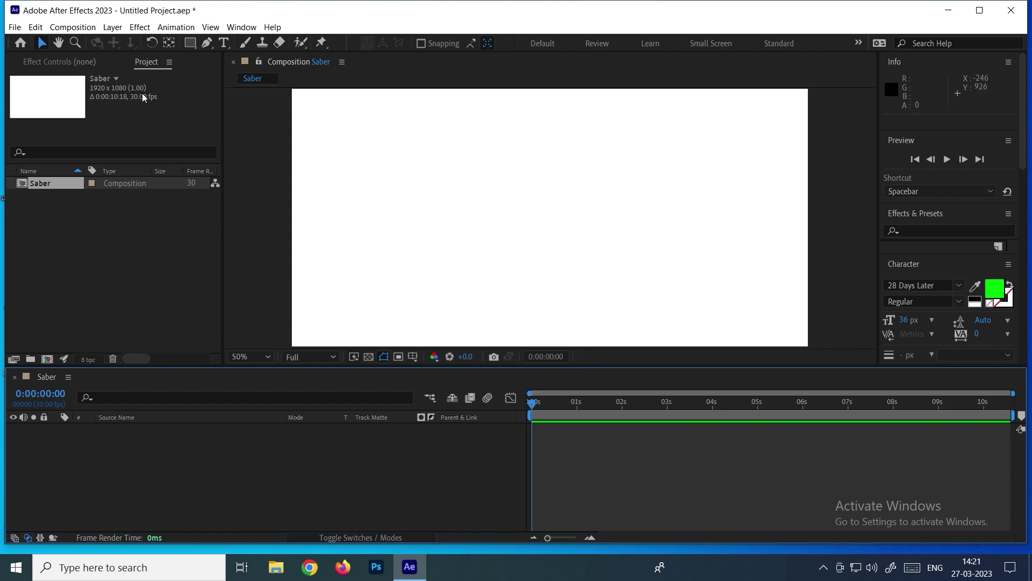
# Step: Change the Saber composition's background colour to black
pyautogui.click(82, 29)
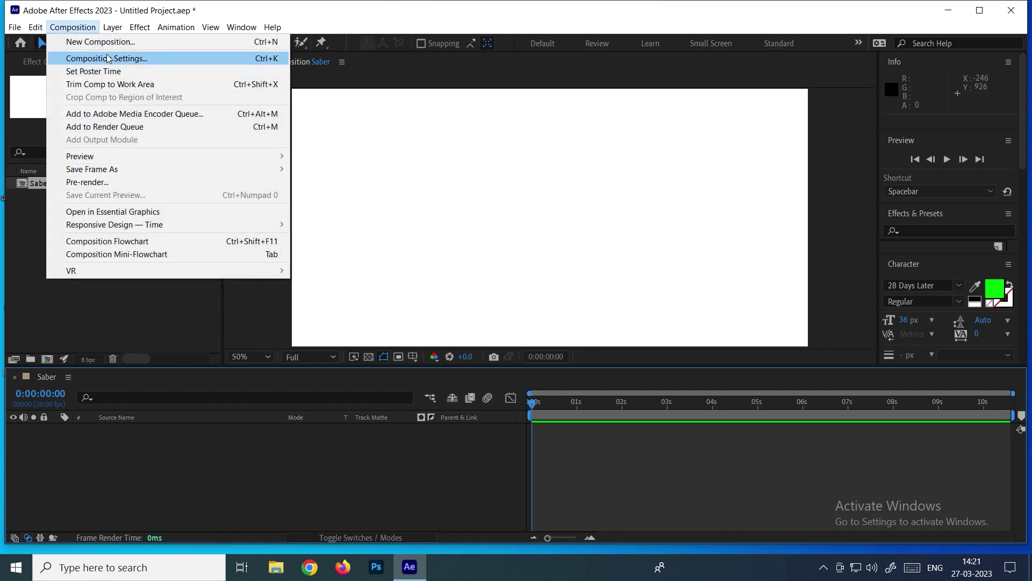
pyautogui.click(102, 56)
pyautogui.click(369, 335)
pyautogui.moveTo(196, 419); pyautogui.dragTo(140, 461)
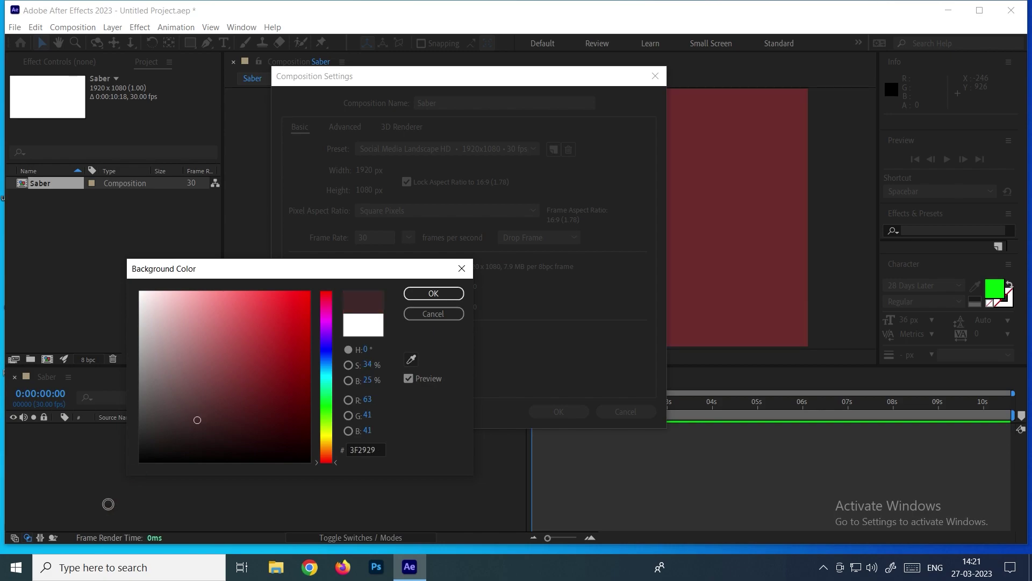
pyautogui.click(444, 298)
pyautogui.click(559, 413)
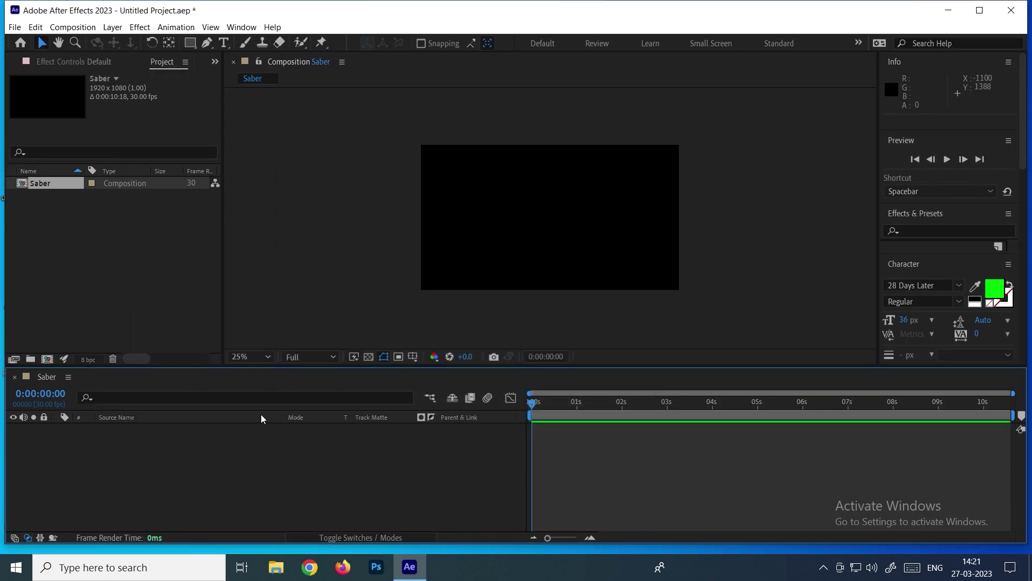
pyautogui.click(224, 43)
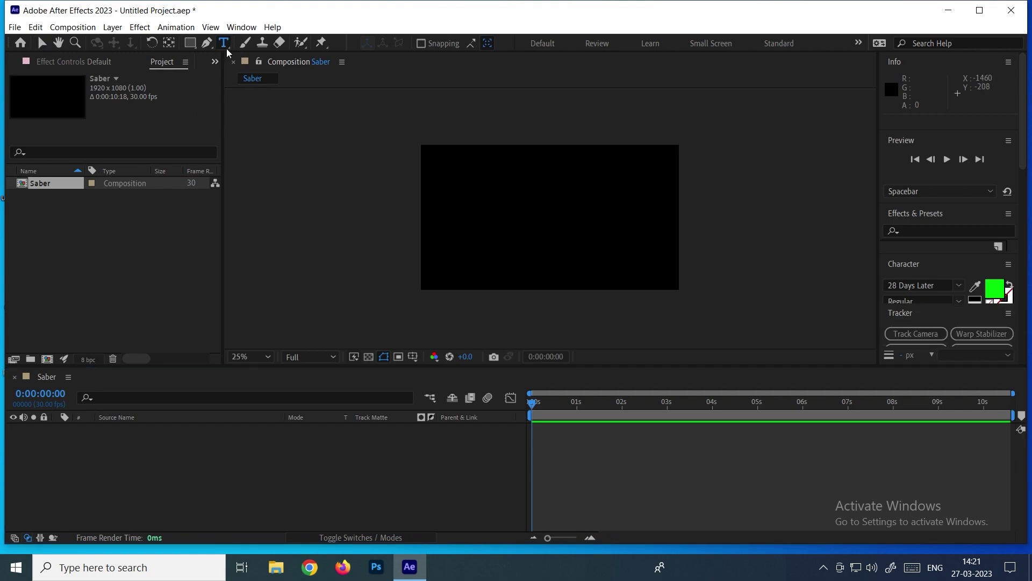
# Step: Add a text layer reading 'artist's creek' in the composition
pyautogui.click(465, 216)
pyautogui.write("artist's creek")
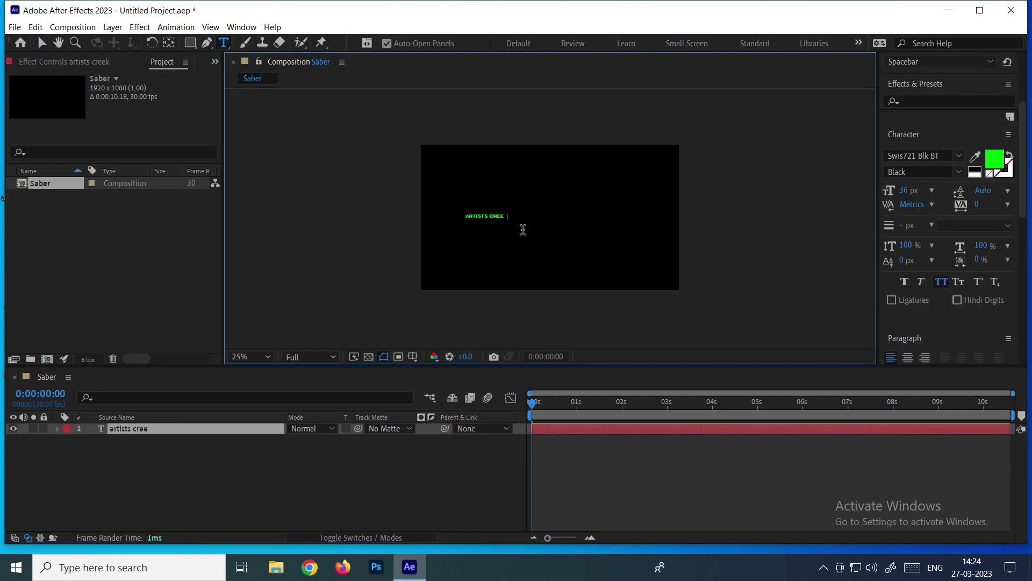
pyautogui.press('KP_Enter')
# Step: Scale the ARTIST'S CREEK text layer up to 477%
pyautogui.press('s')
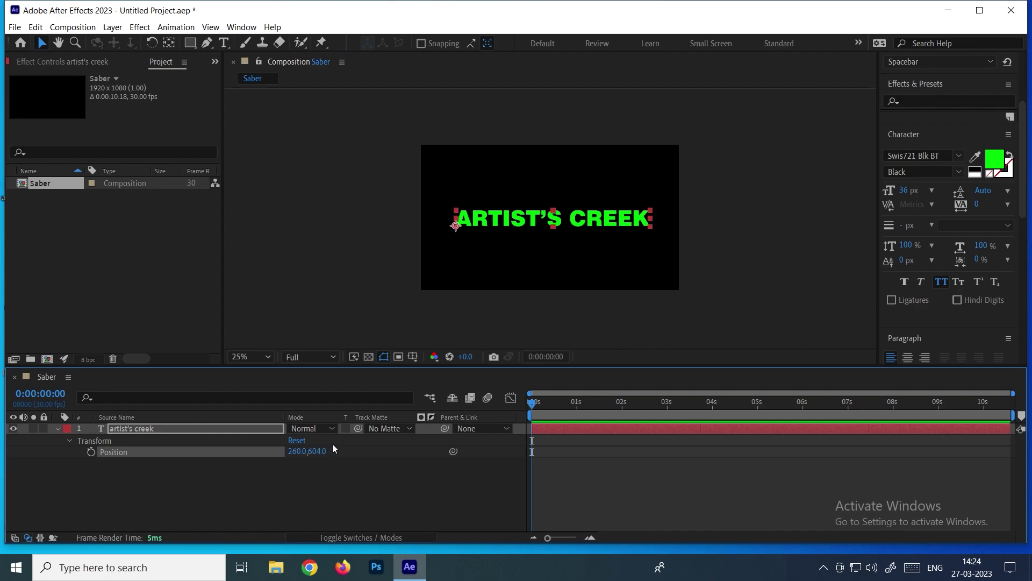
pyautogui.moveTo(322, 439); pyautogui.dragTo(344, 440)
pyautogui.click(202, 504)
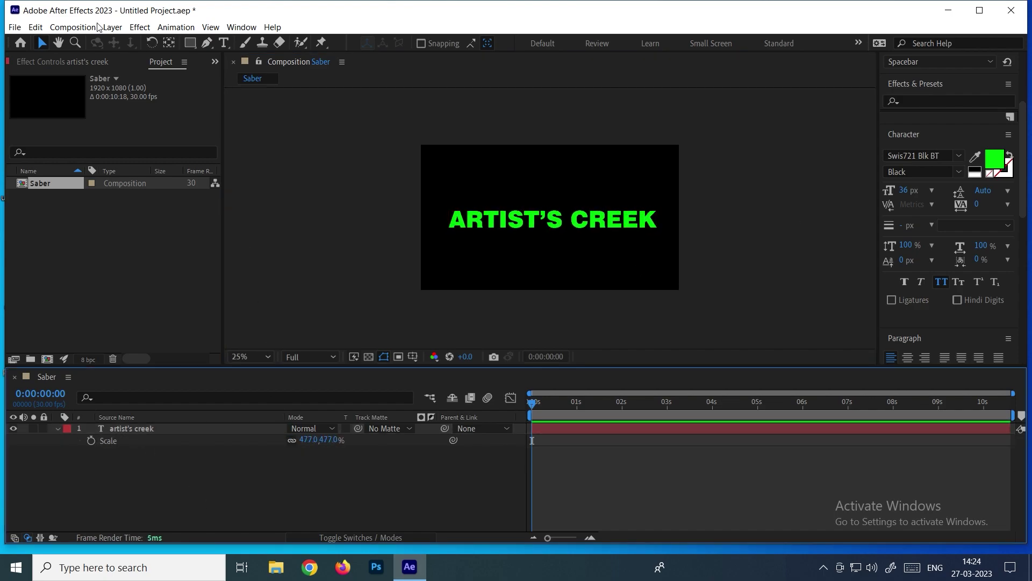
pyautogui.click(112, 32)
pyautogui.moveTo(143, 43)
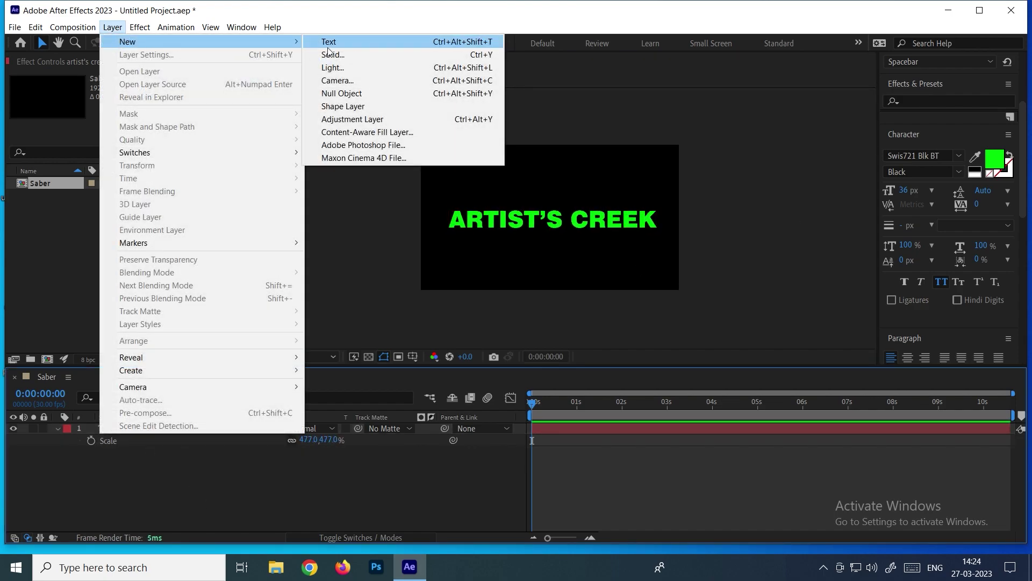
# Step: Create a black 1920×1080 solid named Saber and select it
pyautogui.click(334, 55)
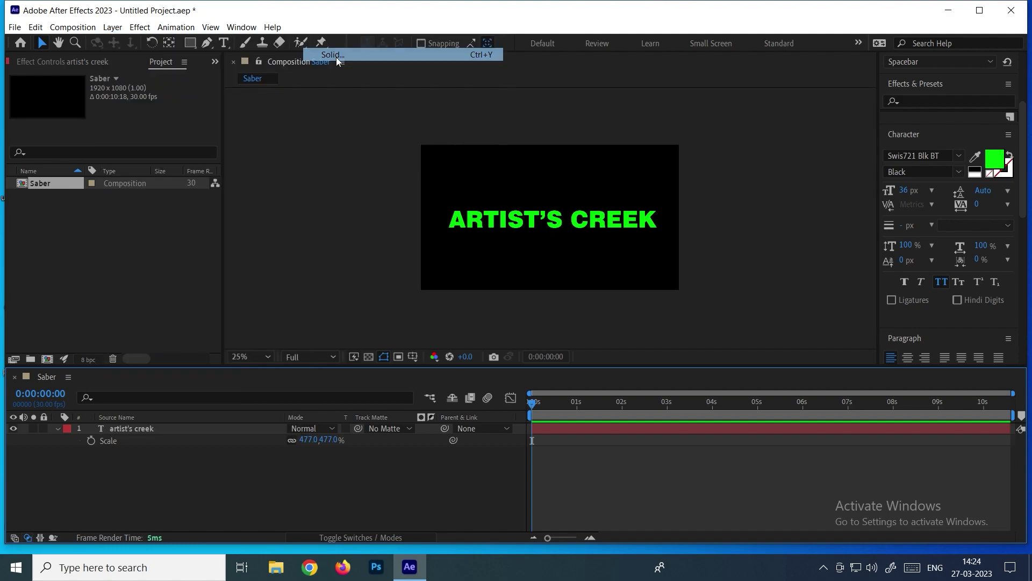
pyautogui.write('Saber')
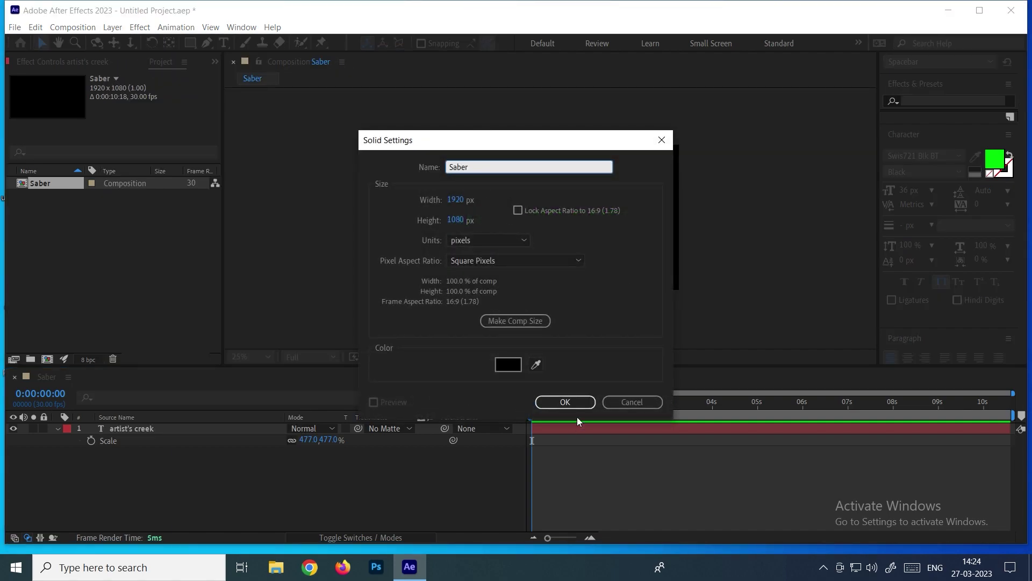
pyautogui.click(566, 402)
pyautogui.click(184, 502)
pyautogui.click(144, 430)
pyautogui.click(140, 27)
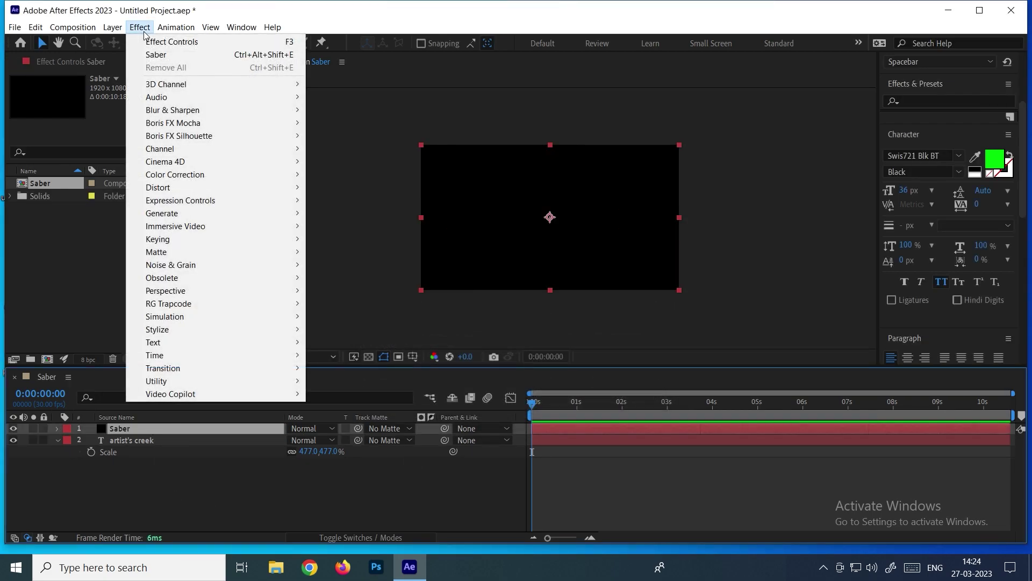
# Step: Apply the Video Copilot Saber effect to the Saber solid
pyautogui.moveTo(230, 395)
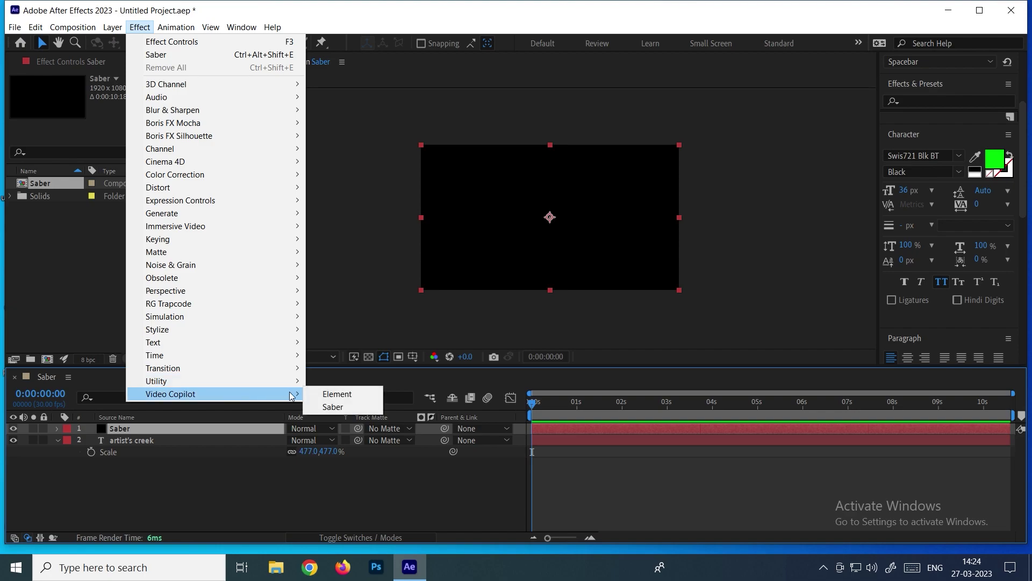
pyautogui.click(332, 408)
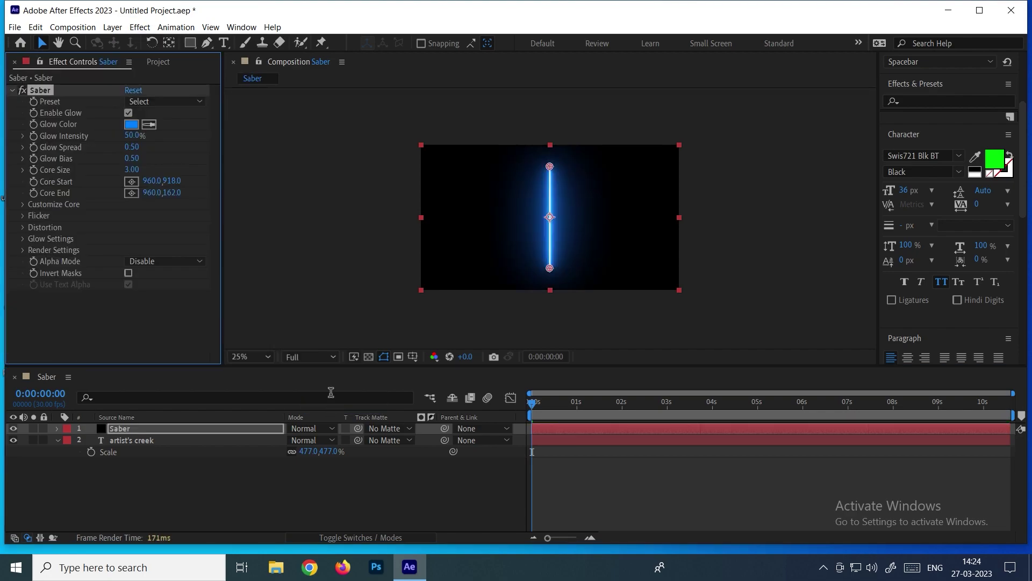
pyautogui.click(139, 428)
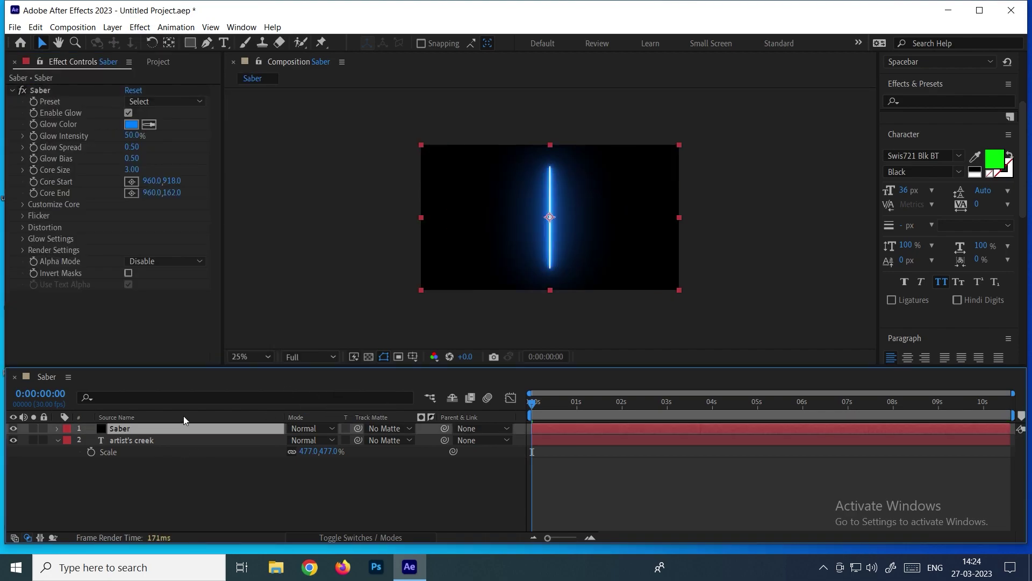
# Step: Set Saber's Core Type to Text Layer, tracing the artist's creek text
pyautogui.click(27, 204)
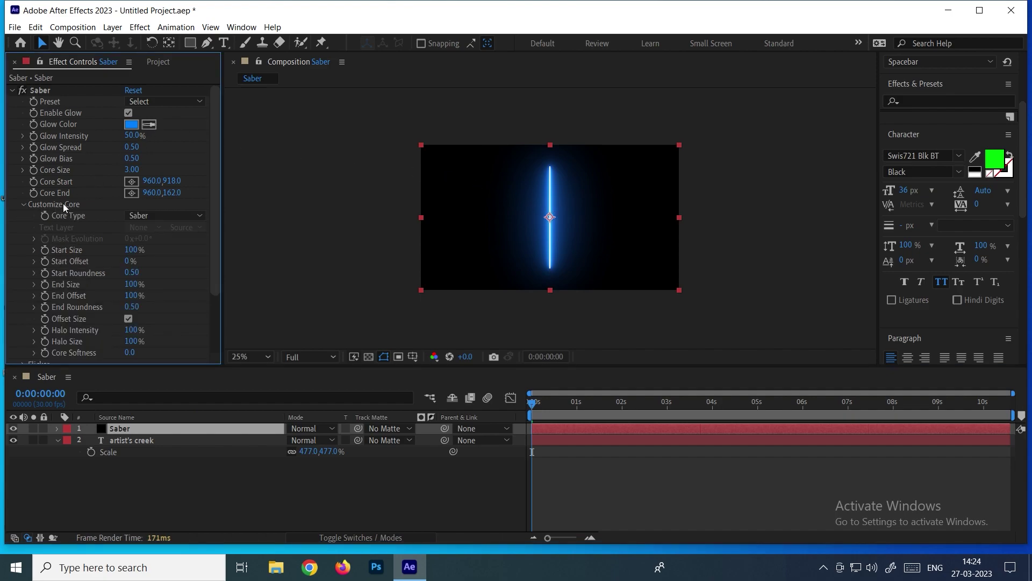
pyautogui.click(145, 215)
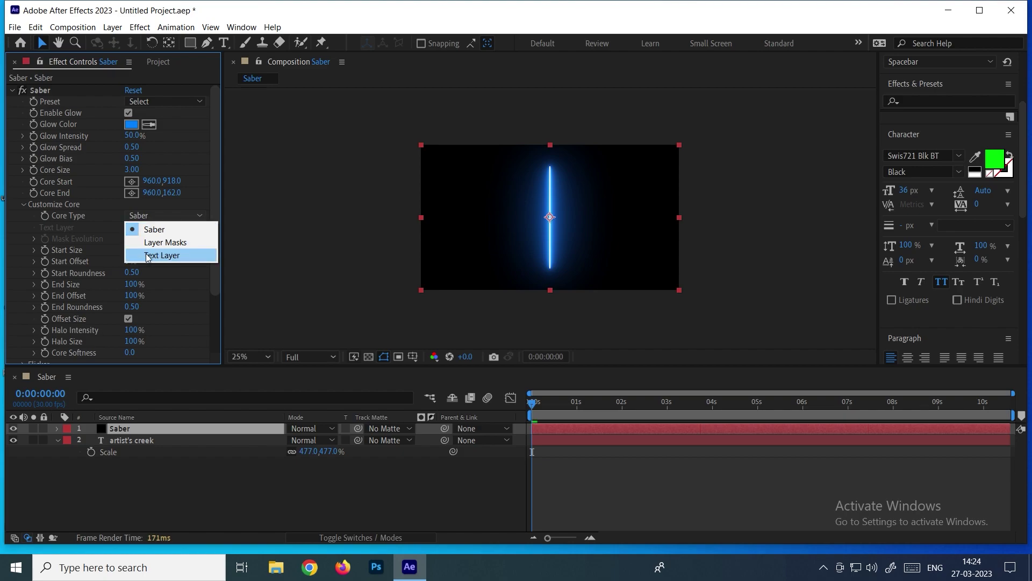
pyautogui.click(168, 255)
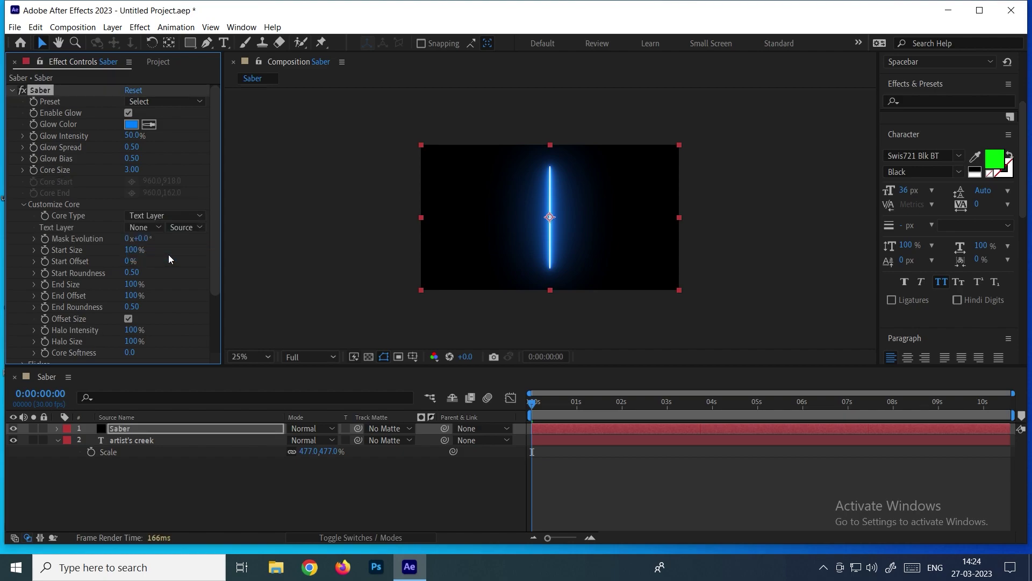
pyautogui.click(144, 228)
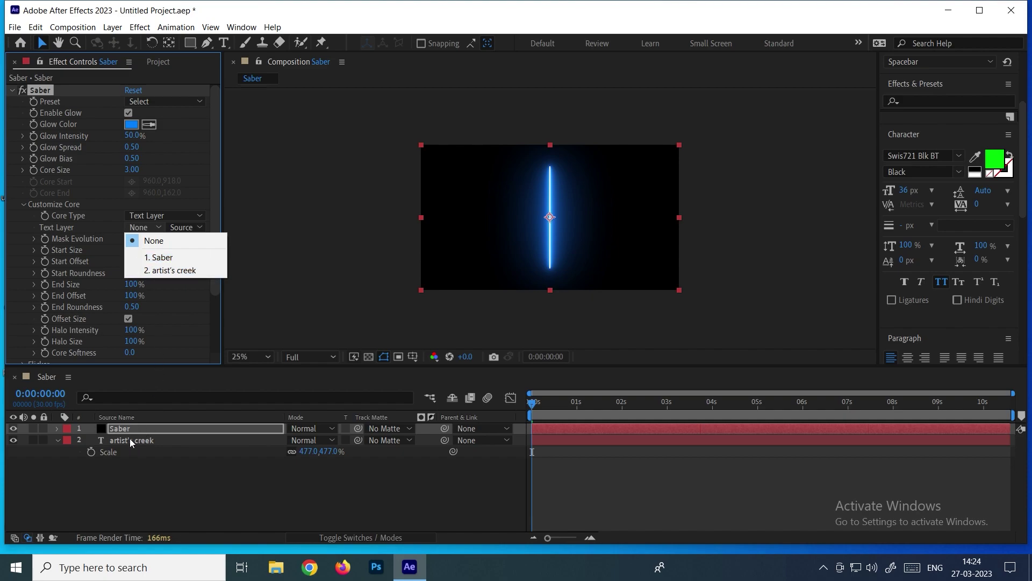
pyautogui.click(166, 269)
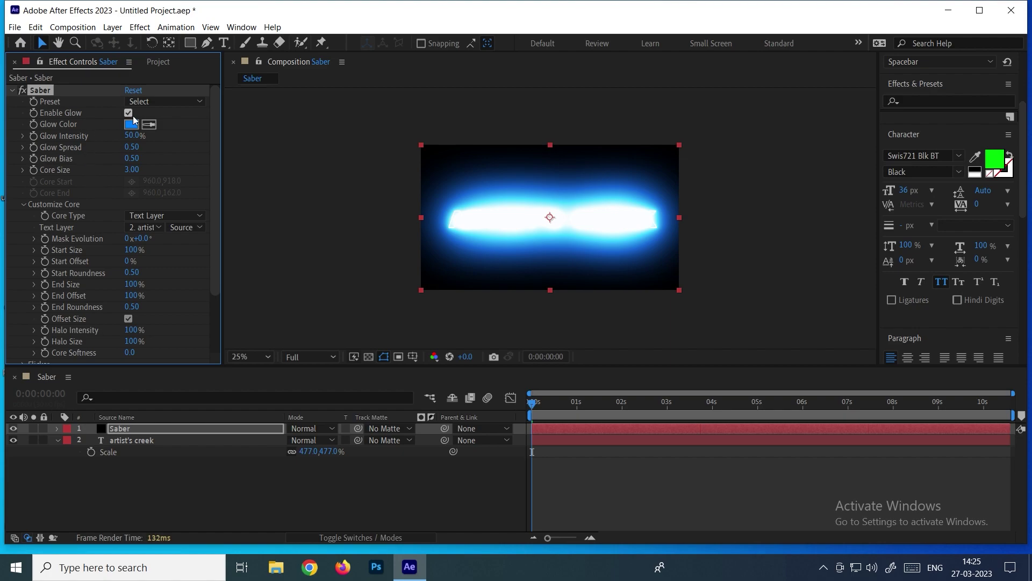
# Step: Lower Saber's Glow Intensity to 24% and reselect the Saber layer
pyautogui.moveTo(131, 140); pyautogui.dragTo(116, 141)
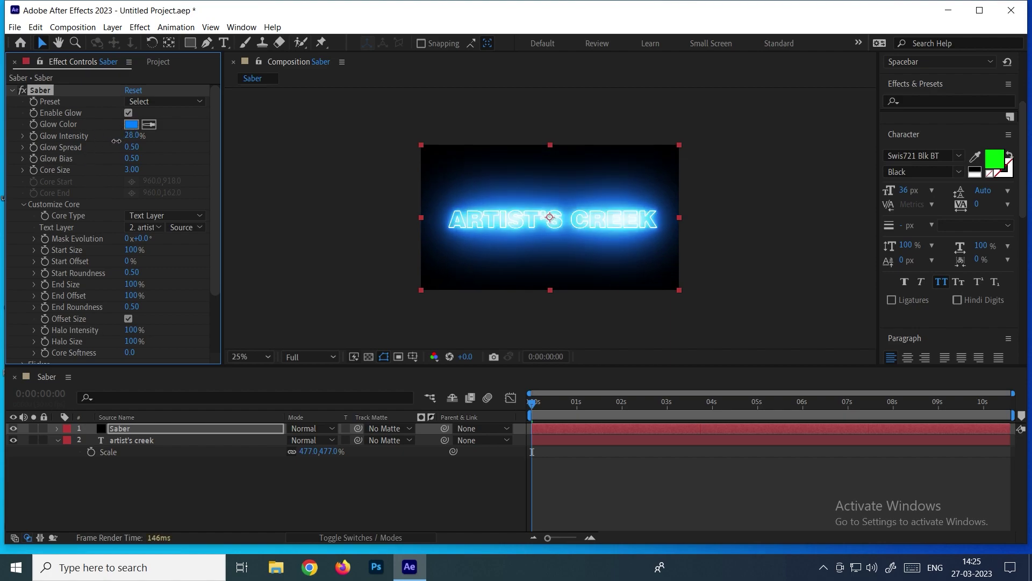
pyautogui.moveTo(115, 141); pyautogui.dragTo(111, 141)
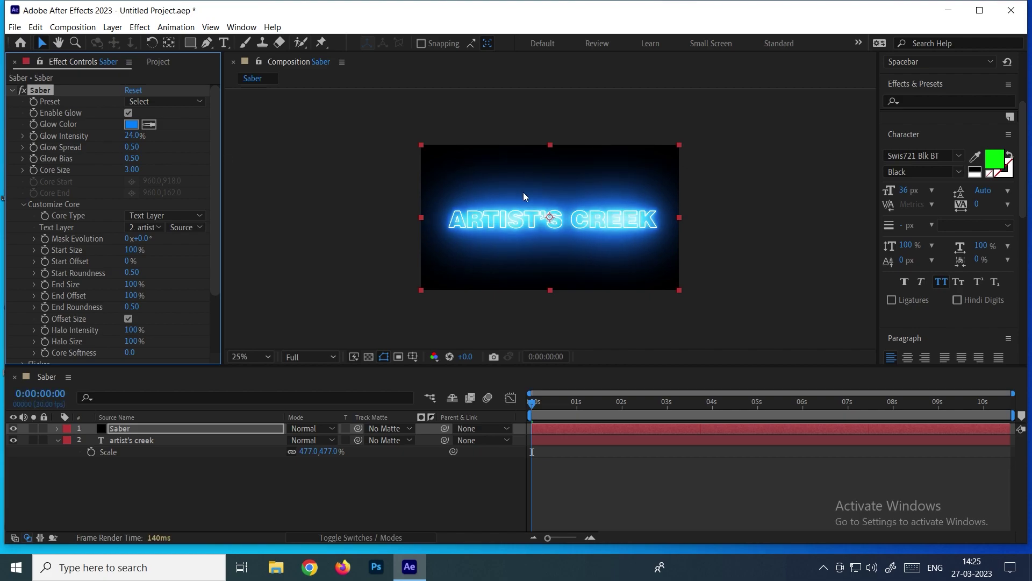
pyautogui.scroll(1, 566, 230)
pyautogui.click(159, 425)
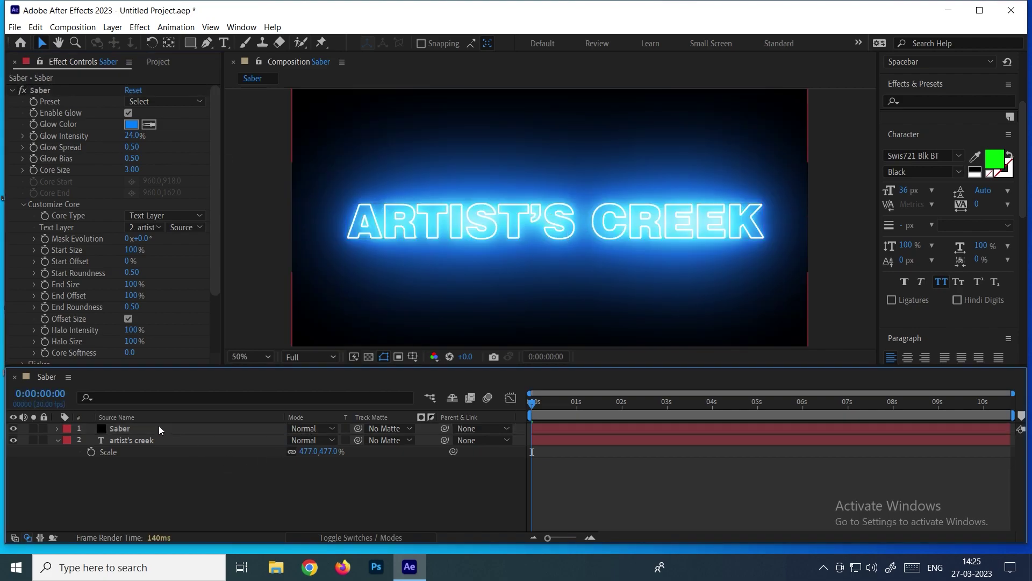
pyautogui.click(157, 102)
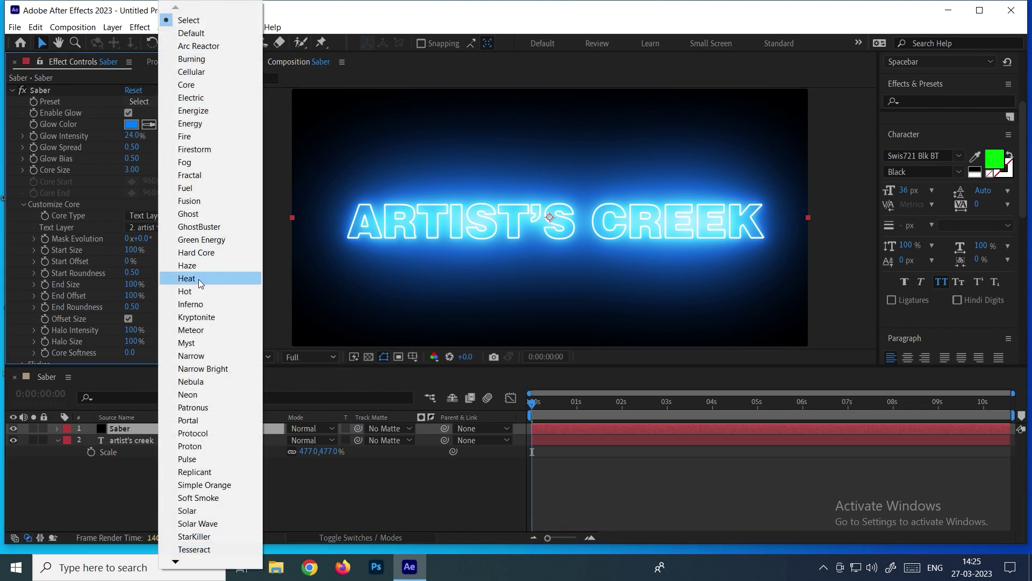
# Step: Apply the Fuel Saber preset and preview the fiery look
pyautogui.click(209, 190)
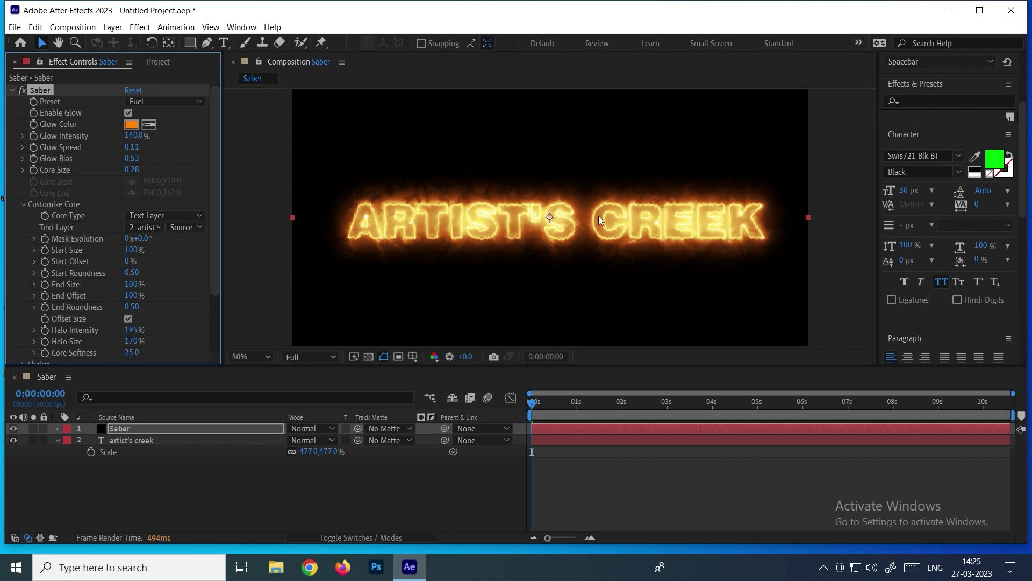
pyautogui.moveTo(532, 401); pyautogui.dragTo(485, 407)
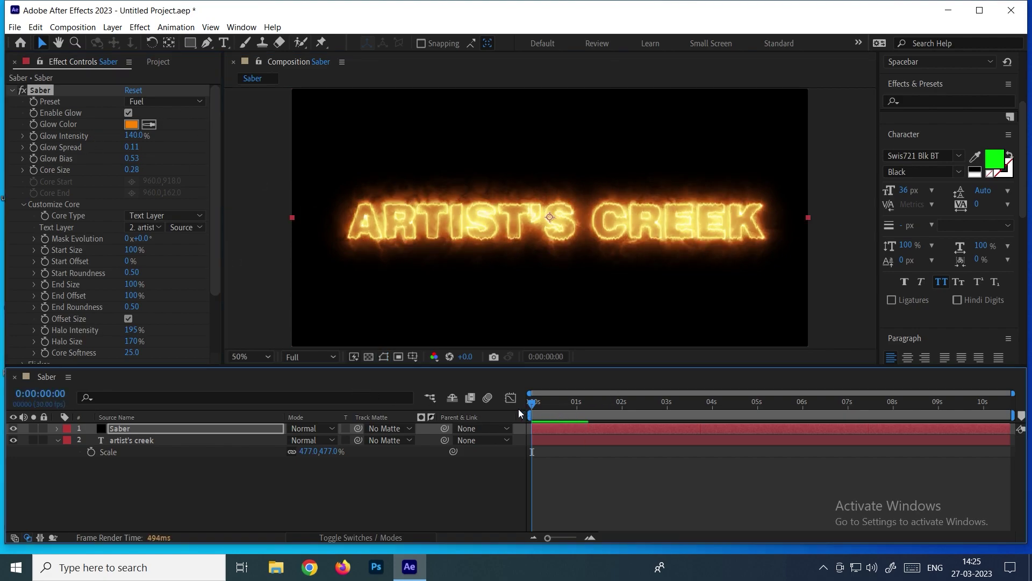
pyautogui.press('space')
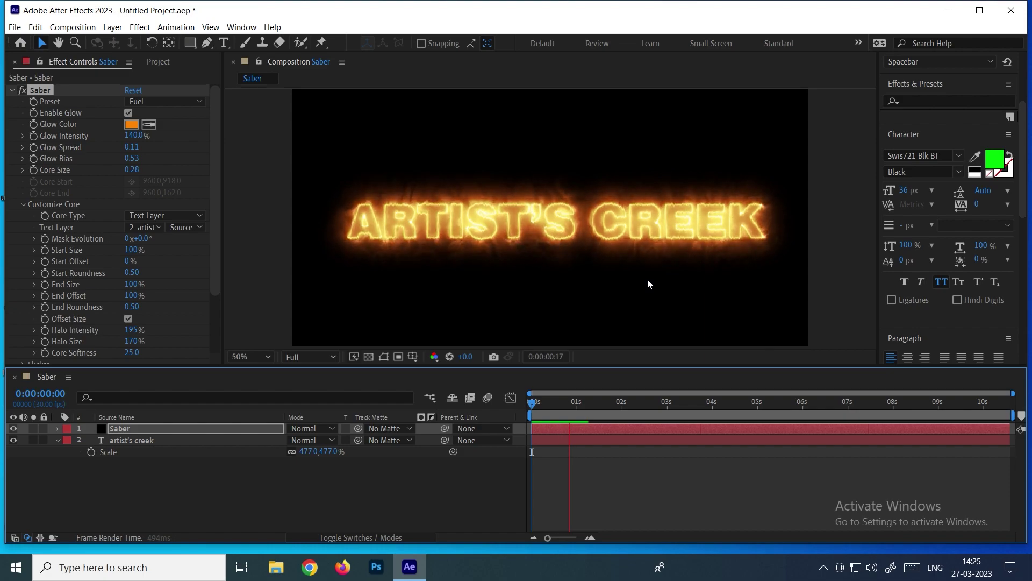
# Step: Switch to the Electric Saber preset and preview the cyan glow
pyautogui.click(164, 101)
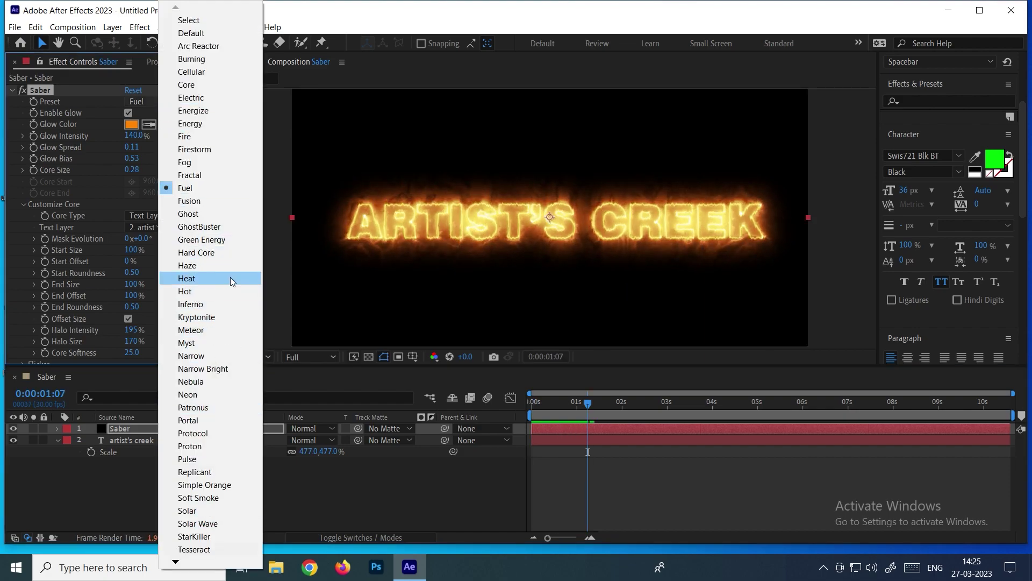
pyautogui.click(199, 98)
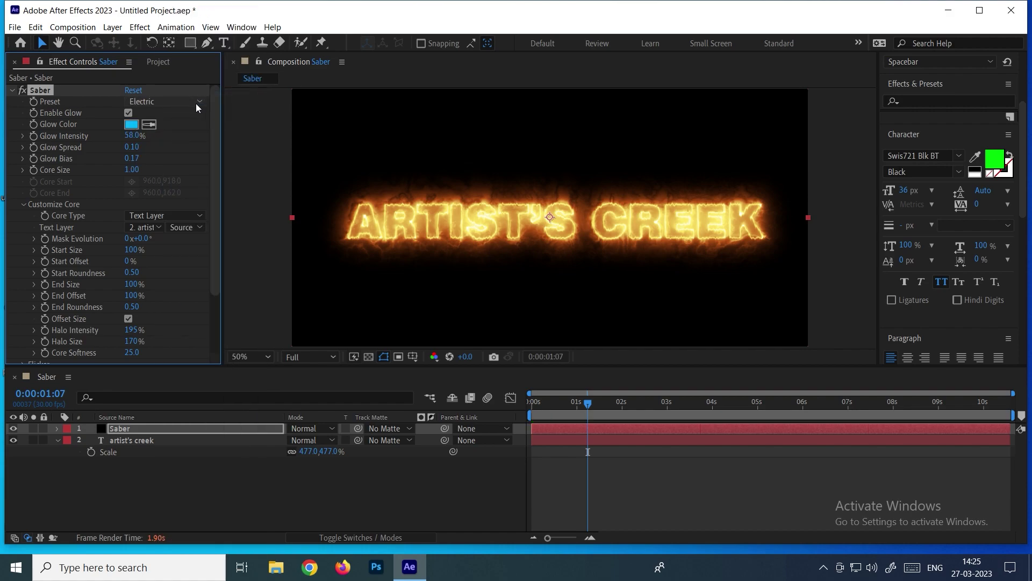
pyautogui.moveTo(586, 413); pyautogui.dragTo(536, 403)
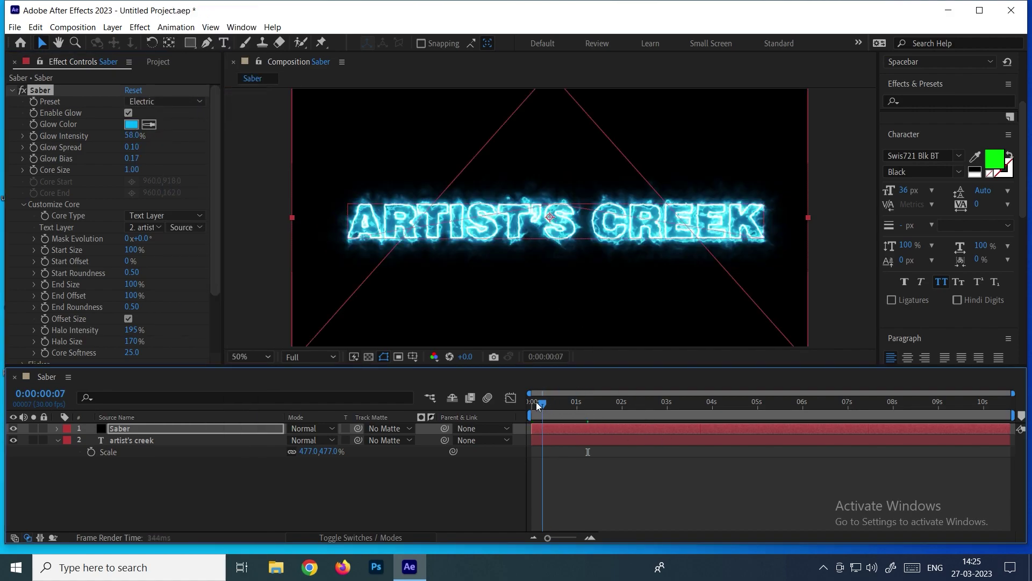
pyautogui.press('space')
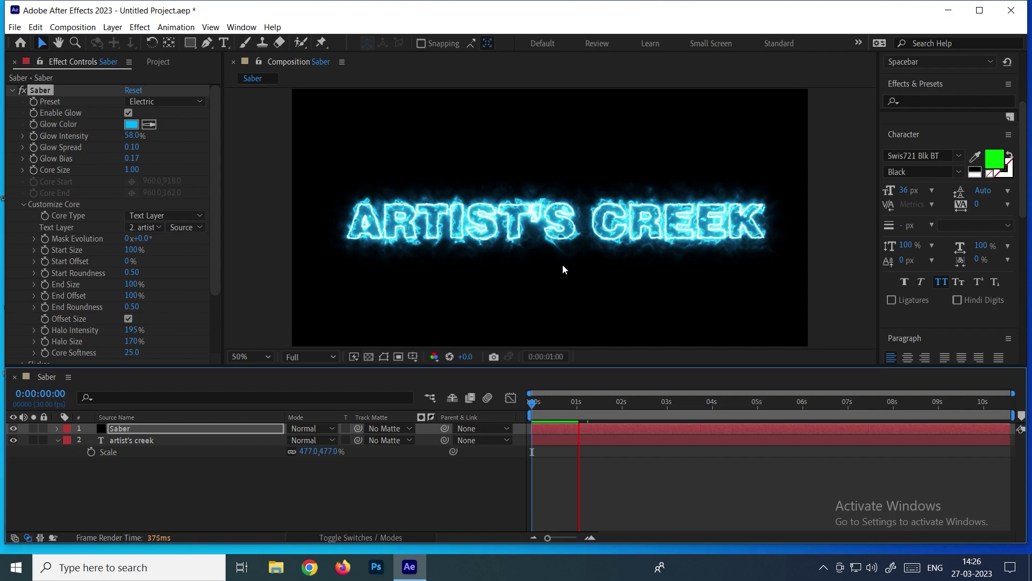
pyautogui.press('space')
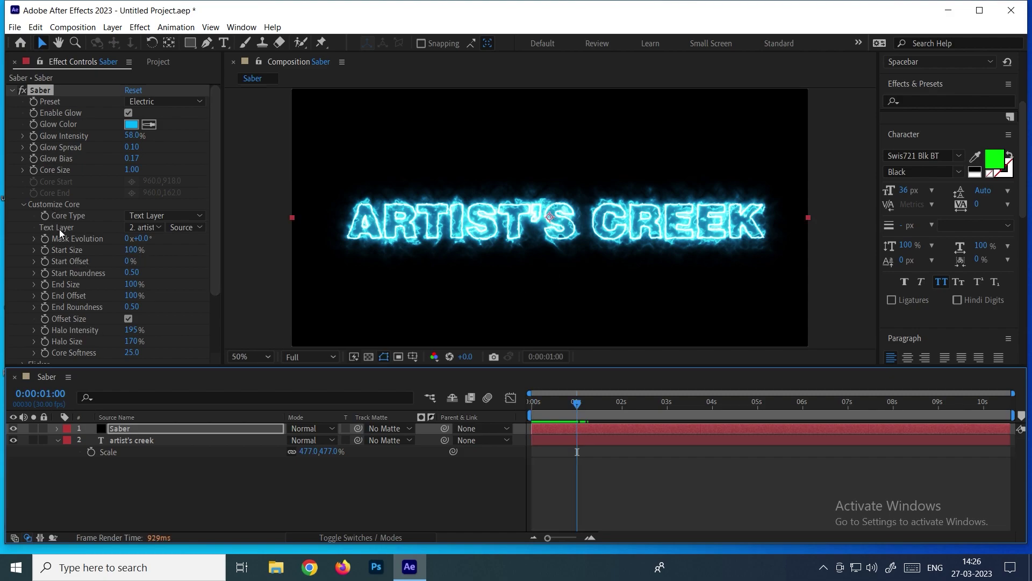
# Step: Keyframe Saber's End Offset from 0% at 0:00 to 100% around 0:00:01:13
pyautogui.scroll(-3, 60, 231)
pyautogui.click(69, 219)
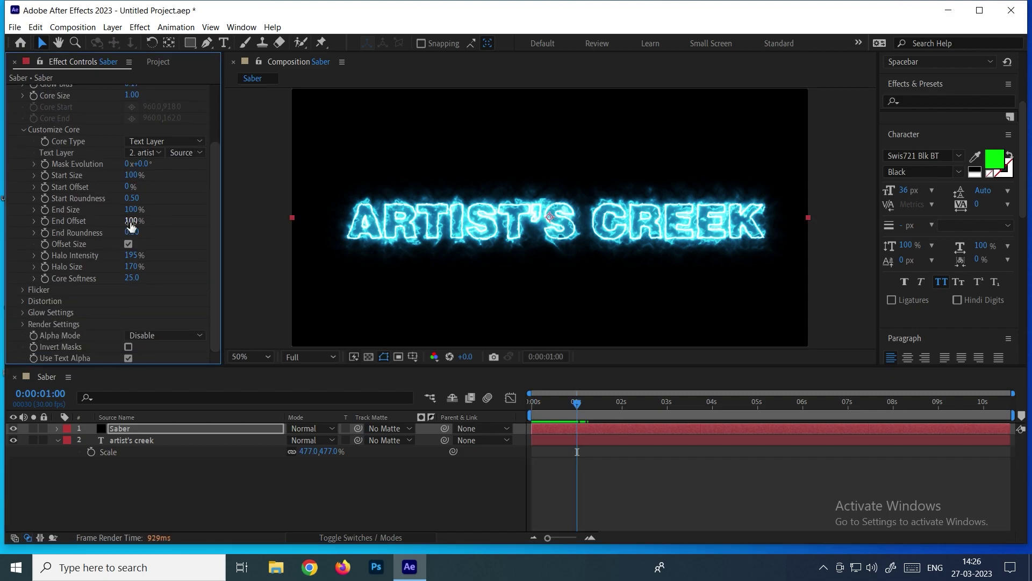
pyautogui.moveTo(131, 225); pyautogui.dragTo(58, 221)
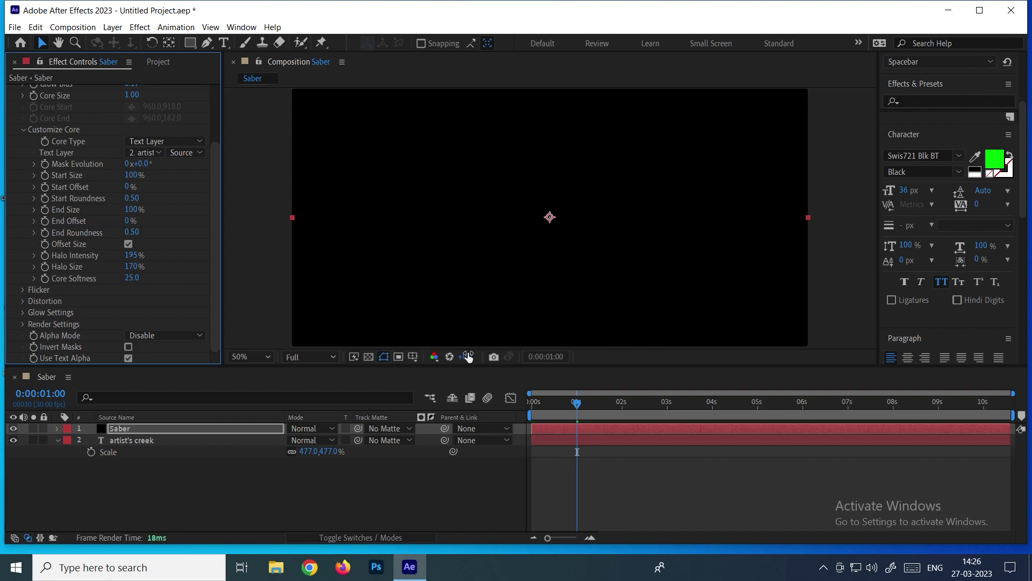
pyautogui.moveTo(577, 403); pyautogui.dragTo(514, 401)
pyautogui.click(44, 222)
pyautogui.moveTo(556, 403); pyautogui.dragTo(596, 406)
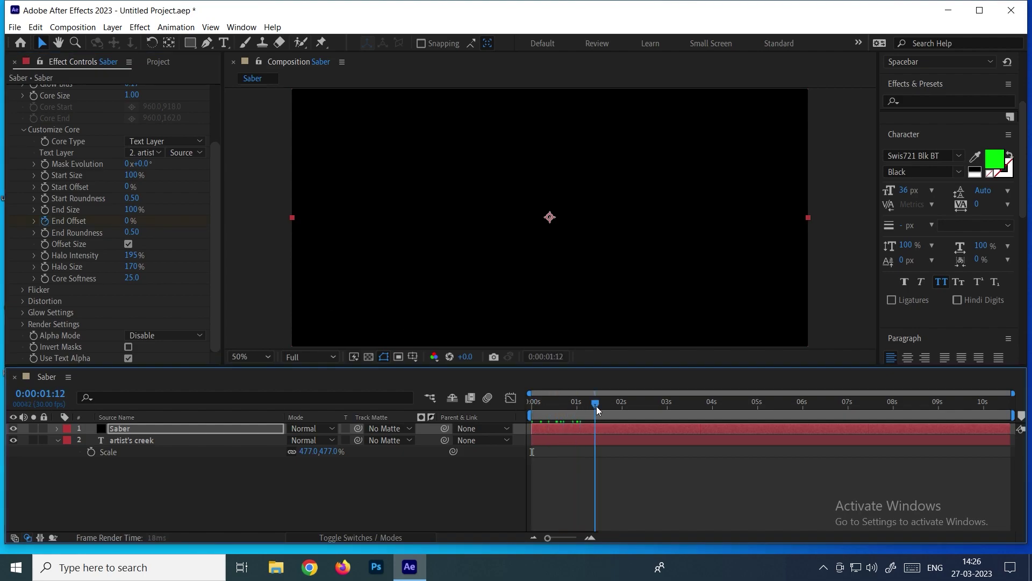
pyautogui.click(135, 221)
pyautogui.moveTo(136, 221); pyautogui.dragTo(588, 409)
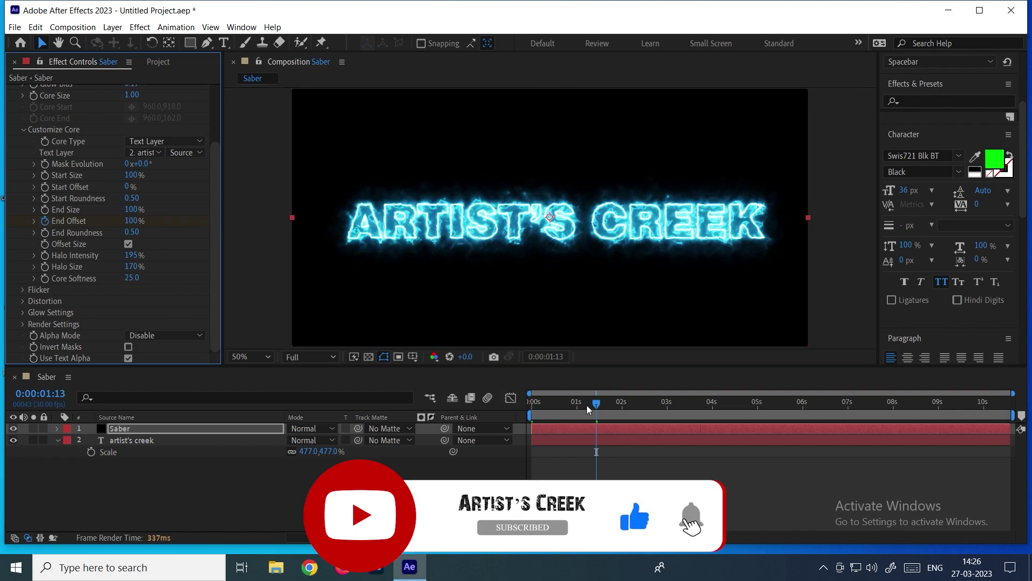
# Step: Preview the text draw-on, then import Final Logo P.png into the project
pyautogui.press('Home')
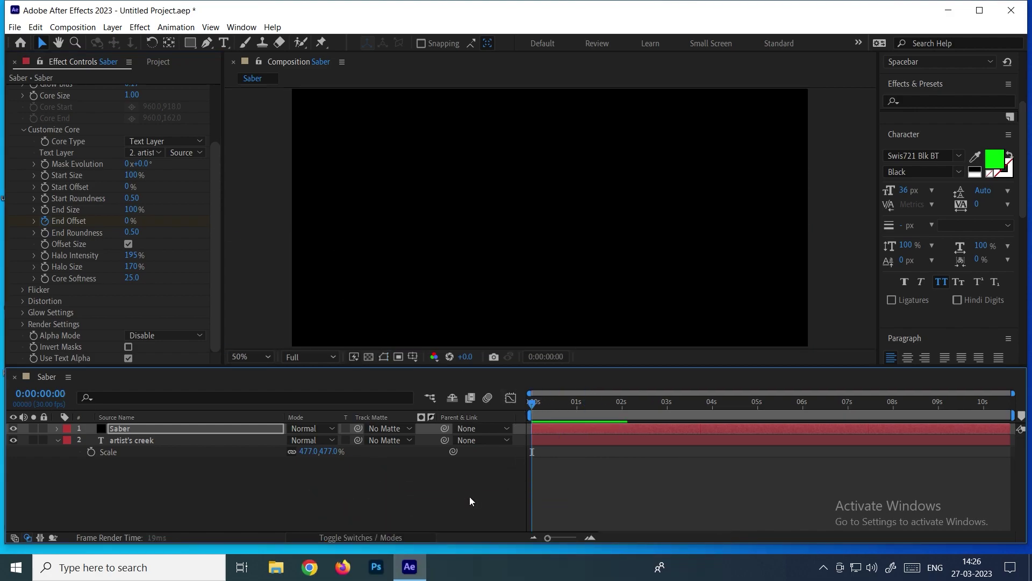
pyautogui.press('space')
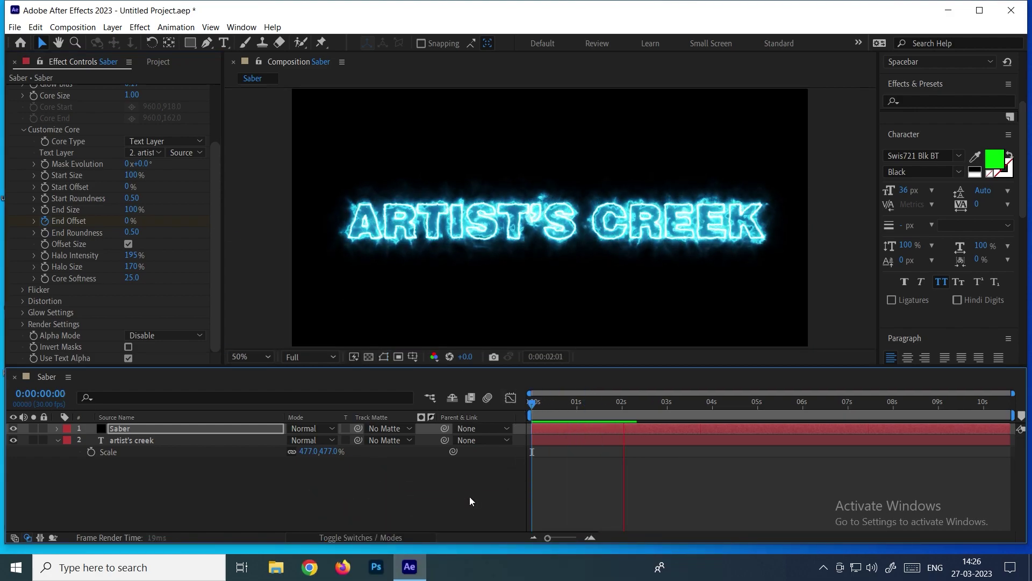
pyautogui.click(641, 411)
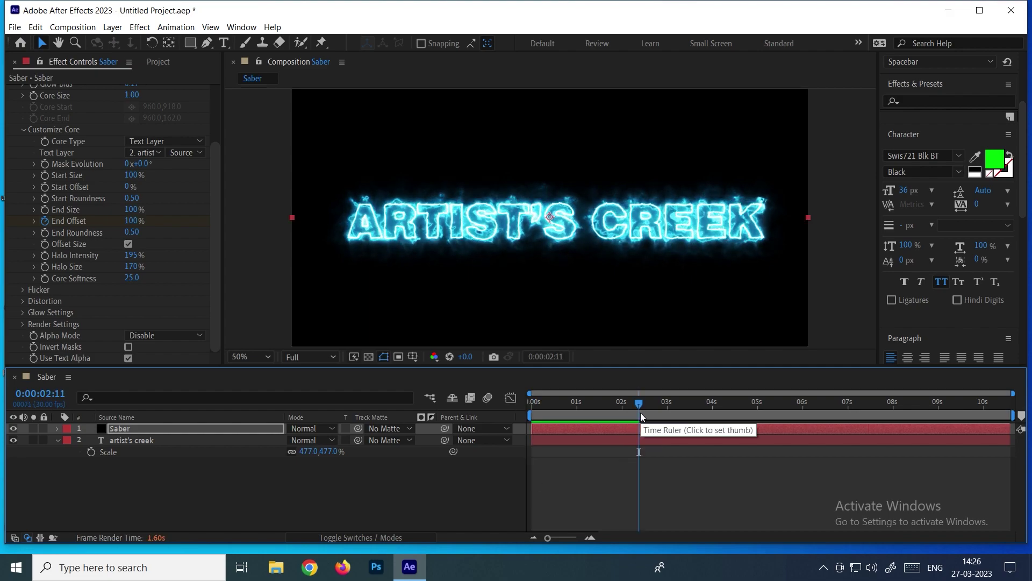
pyautogui.click(156, 60)
pyautogui.moveTo(682, 147); pyautogui.dragTo(173, 272)
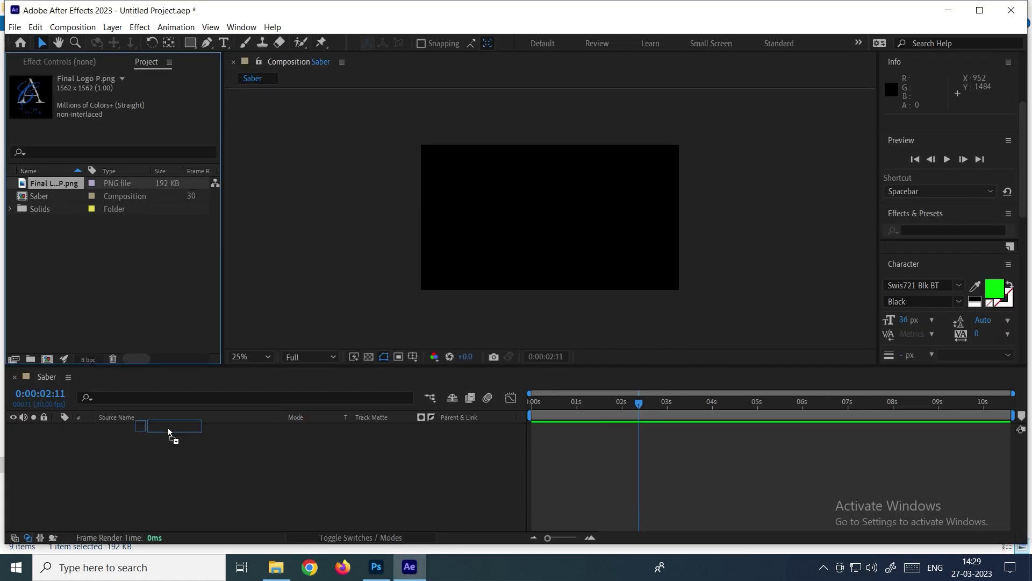
# Step: Place Final Logo P.png in the Saber comp and scale it to 69%
pyautogui.moveTo(53, 186); pyautogui.dragTo(168, 428)
pyautogui.press('s')
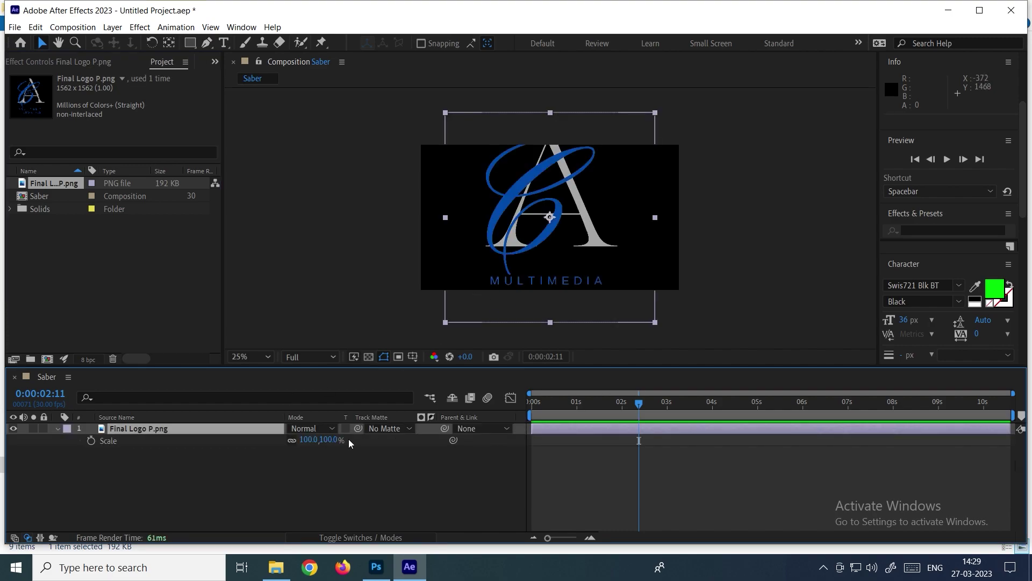
pyautogui.moveTo(322, 440); pyautogui.dragTo(305, 440)
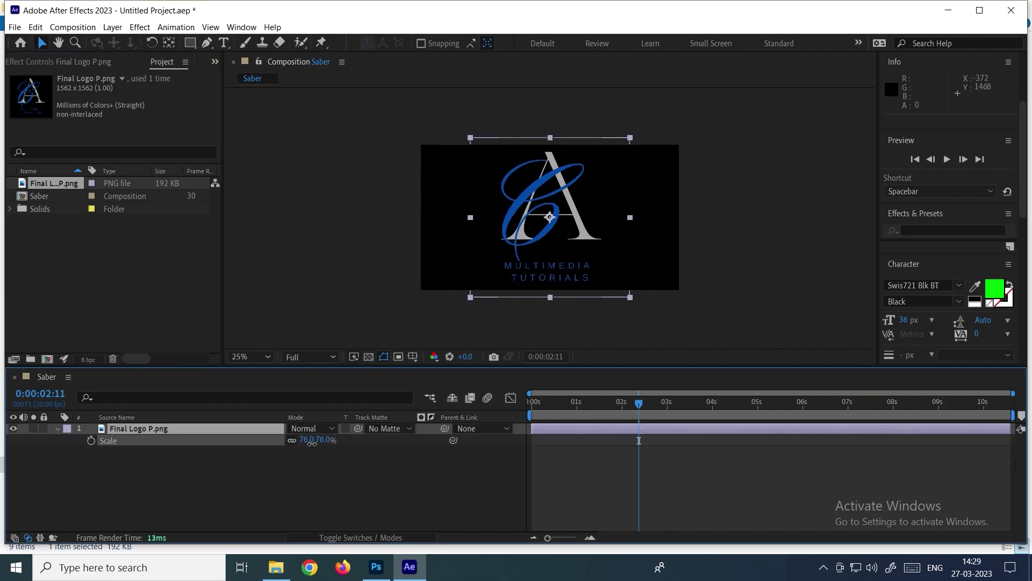
pyautogui.click(321, 477)
pyautogui.click(147, 428)
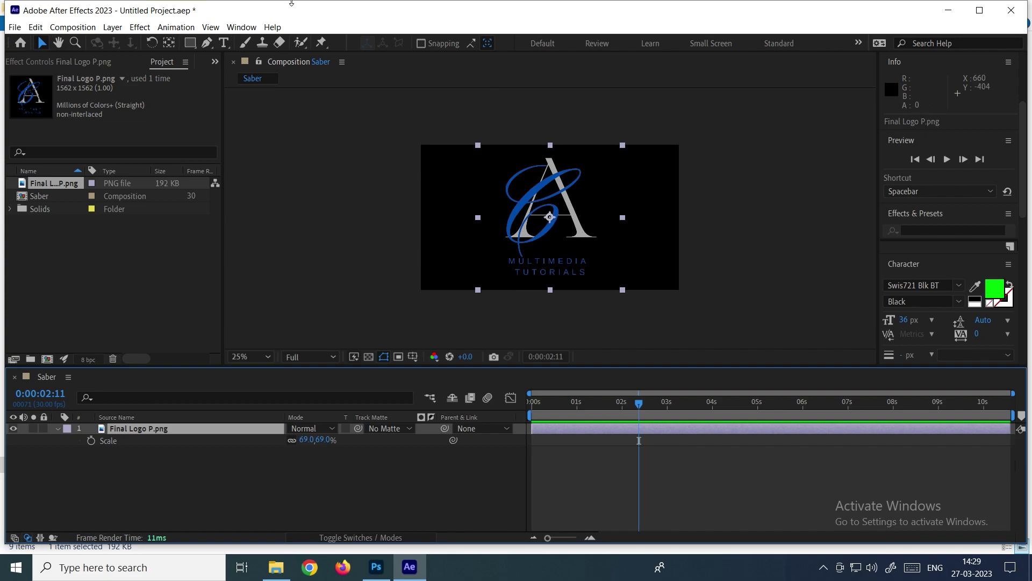
pyautogui.click(113, 31)
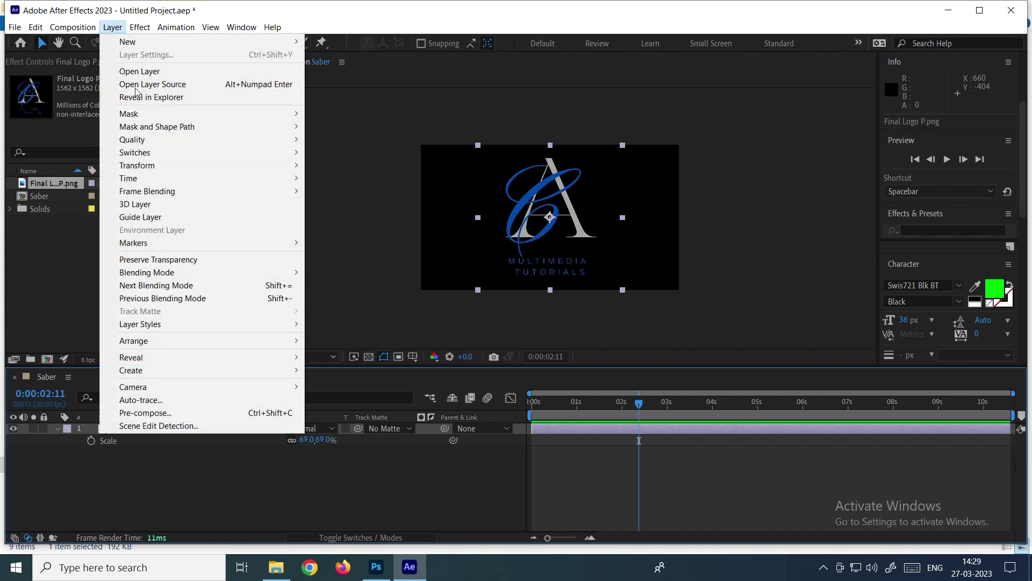
# Step: Auto-trace the logo layer with the default Alpha settings
pyautogui.click(148, 401)
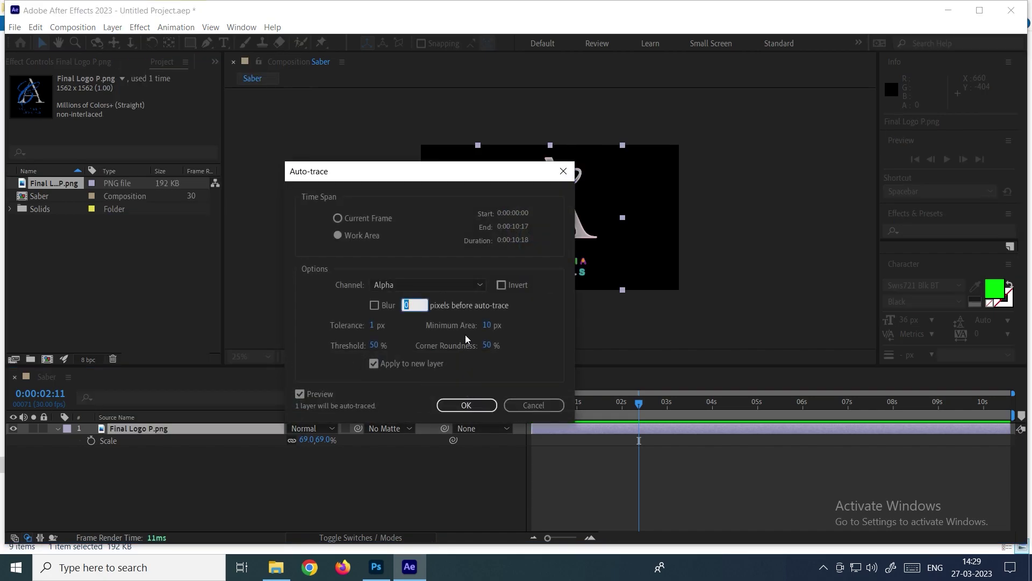
pyautogui.click(473, 403)
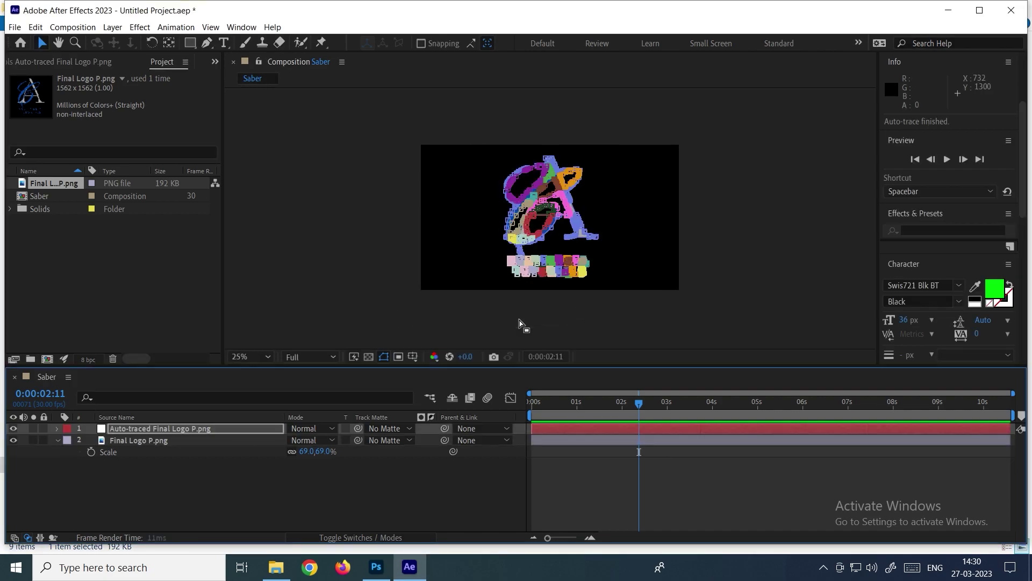
# Step: Apply the Saber effect to the auto-traced logo layer
pyautogui.scroll(2, 567, 236)
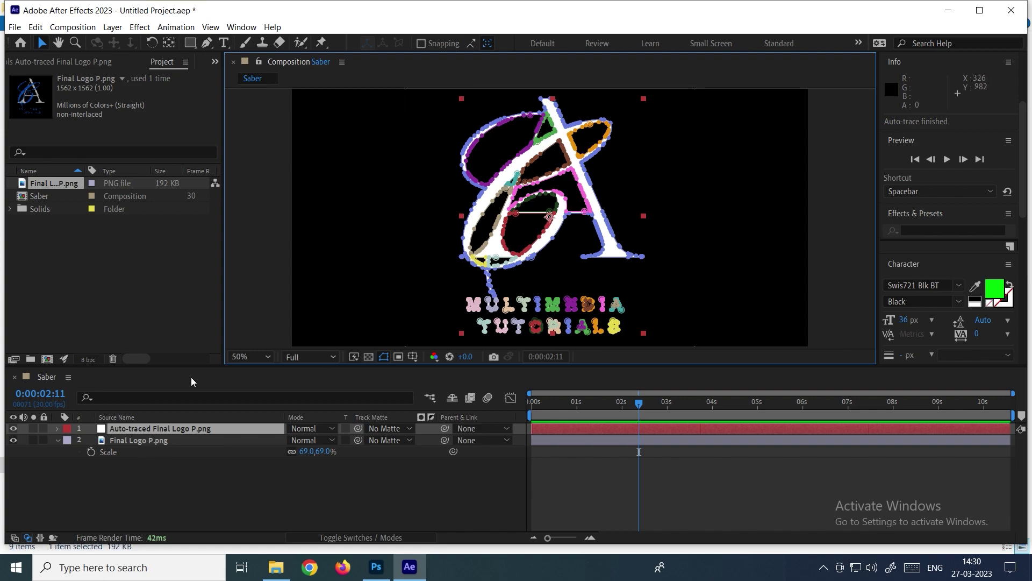
pyautogui.click(140, 27)
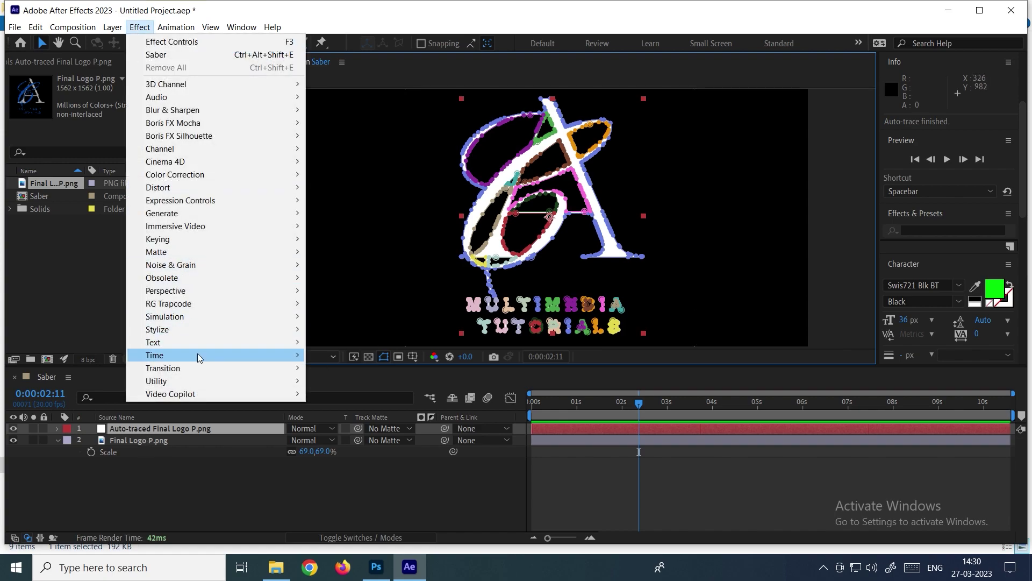
pyautogui.moveTo(188, 397)
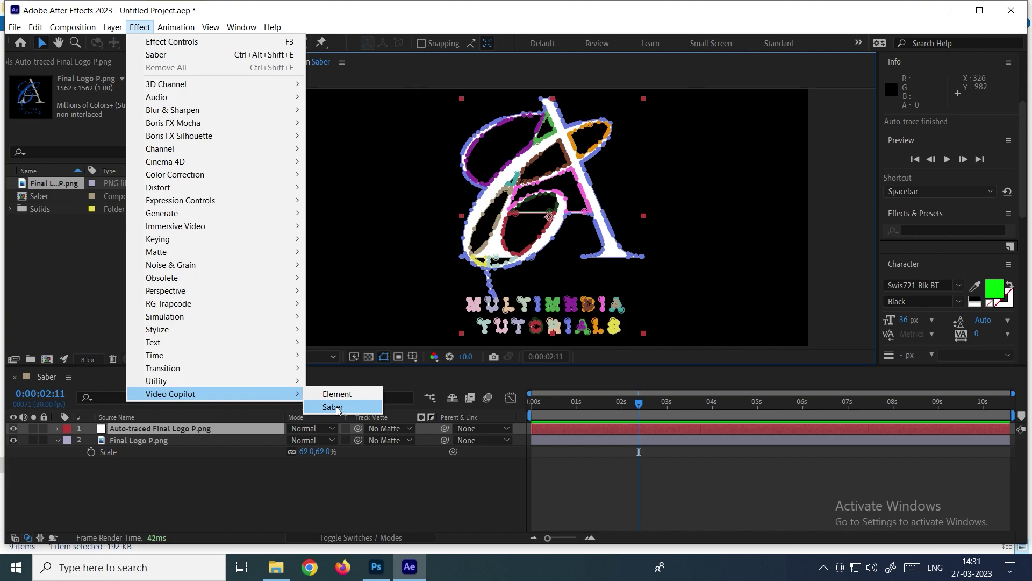
pyautogui.click(336, 407)
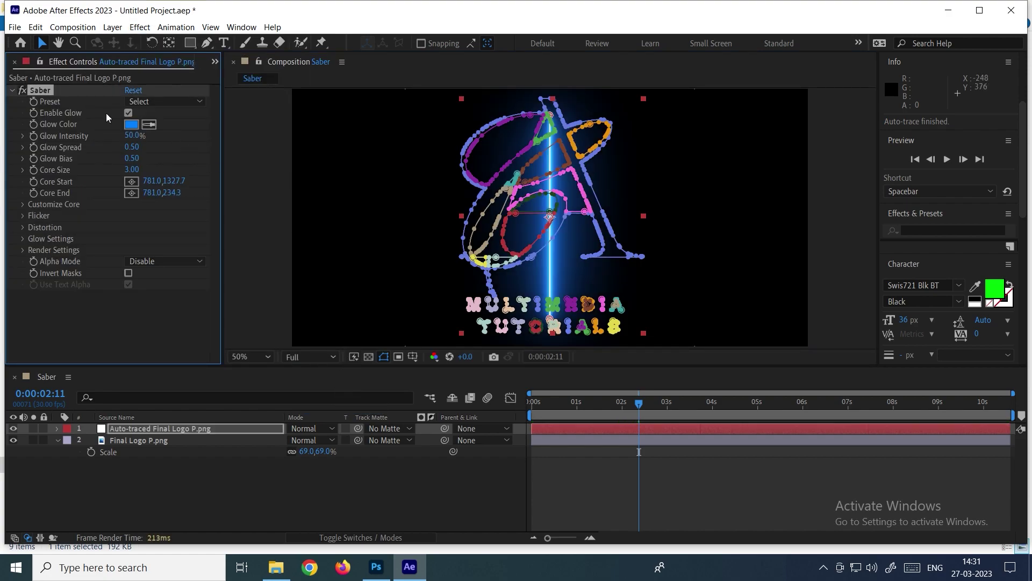
# Step: Set Saber's Core Type to Layer Masks and Glow Intensity to 19%
pyautogui.click(23, 204)
pyautogui.click(157, 216)
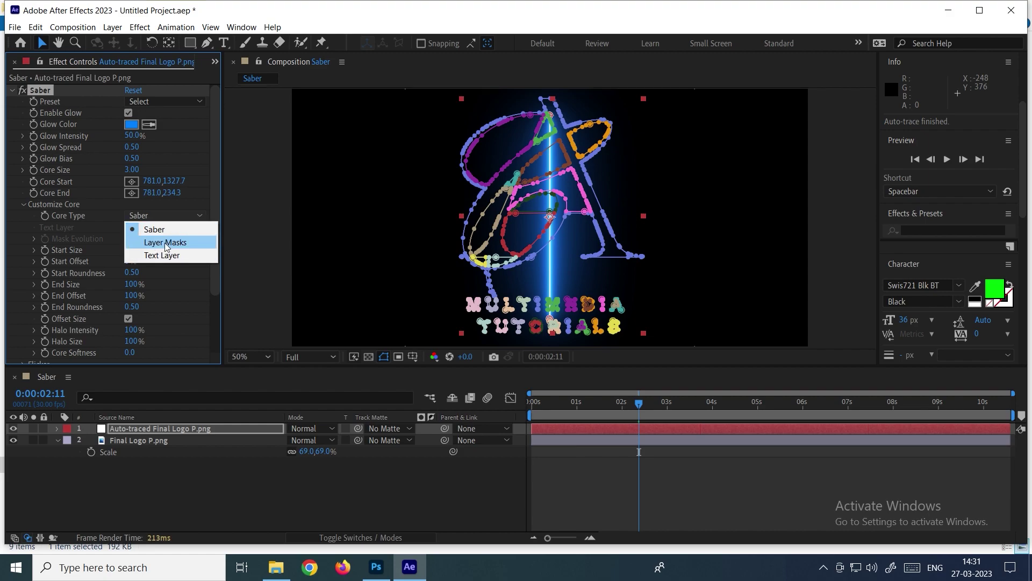
pyautogui.click(155, 243)
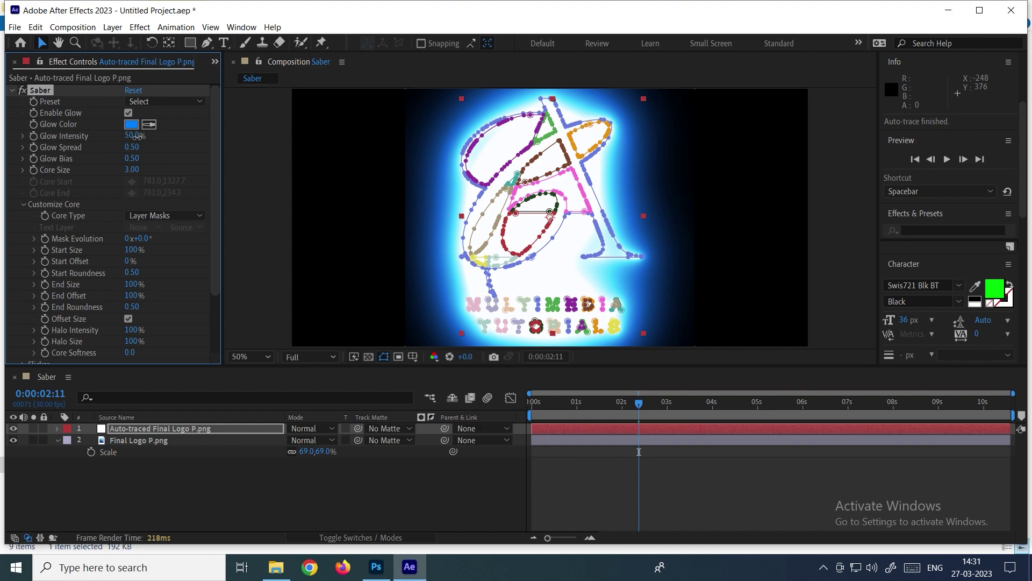
pyautogui.moveTo(127, 138); pyautogui.dragTo(123, 141)
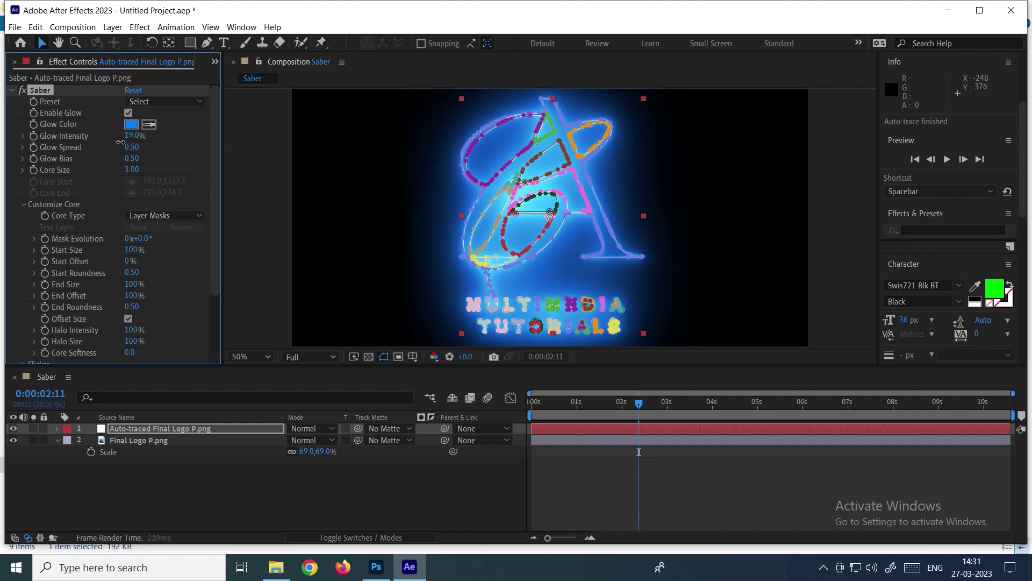
pyautogui.click(244, 460)
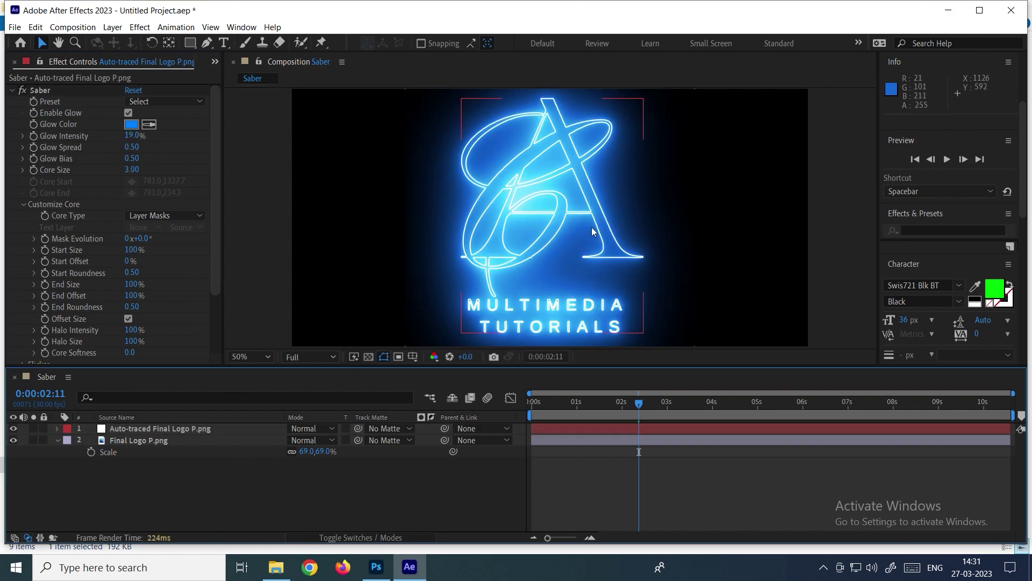
# Step: Try Saber's Fire preset on the logo and view it with mask outlines hidden
pyautogui.click(163, 102)
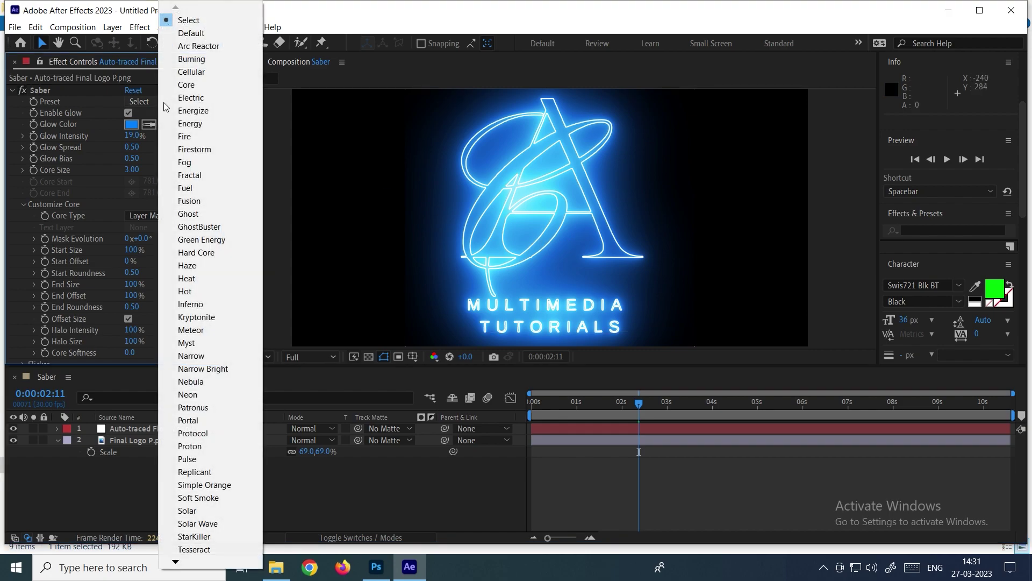
pyautogui.click(122, 428)
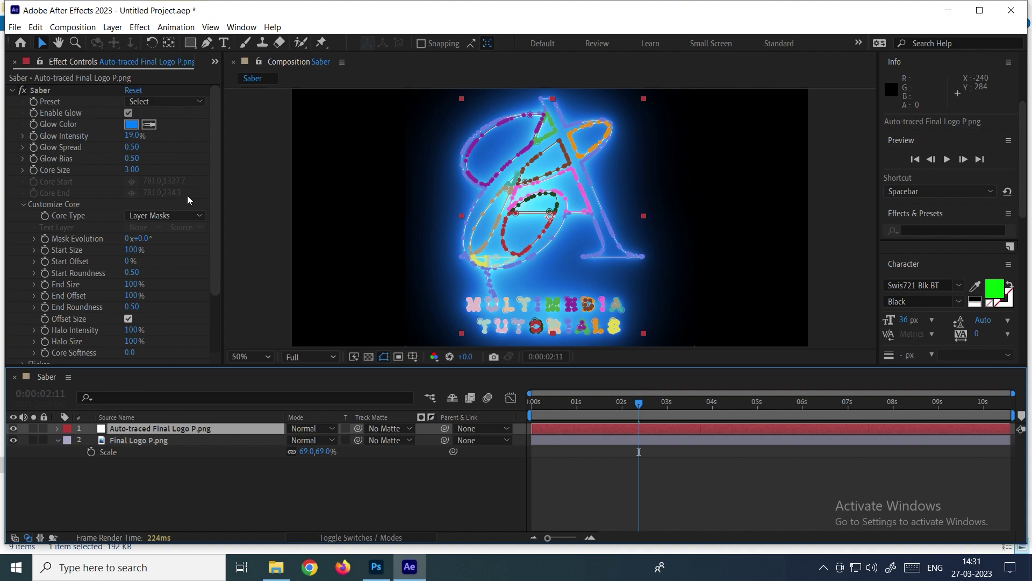
pyautogui.click(157, 105)
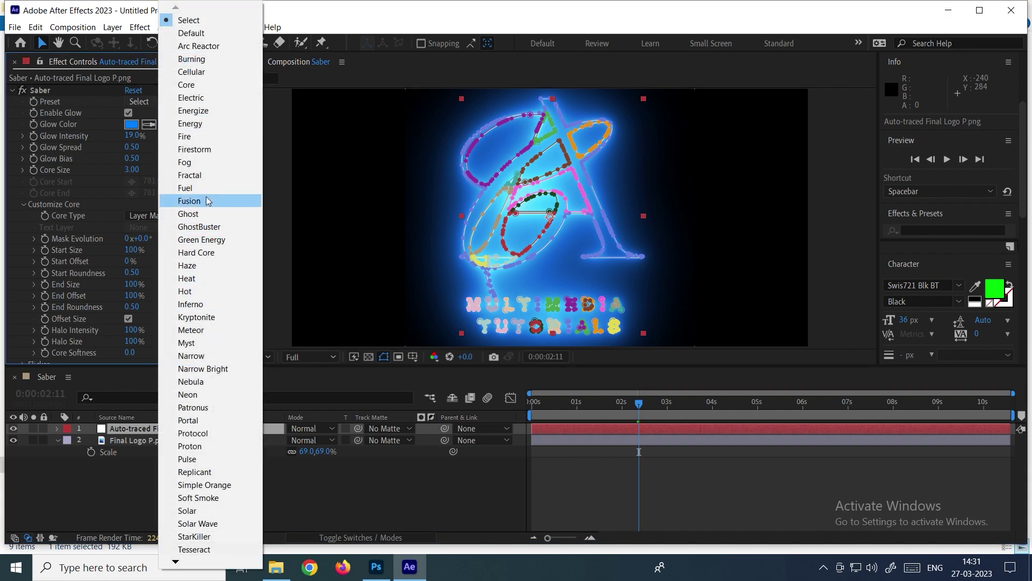
pyautogui.click(196, 137)
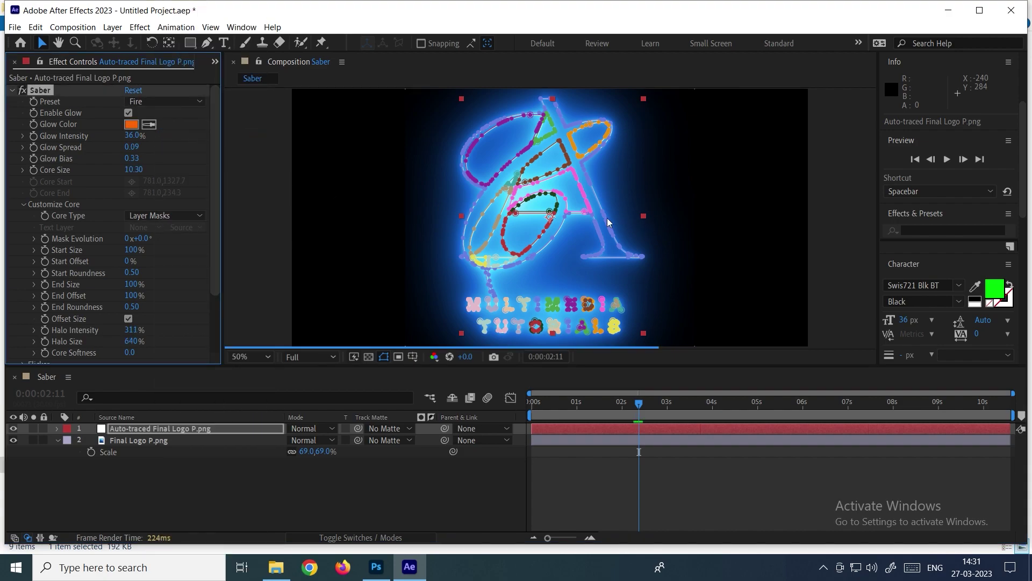
pyautogui.click(832, 253)
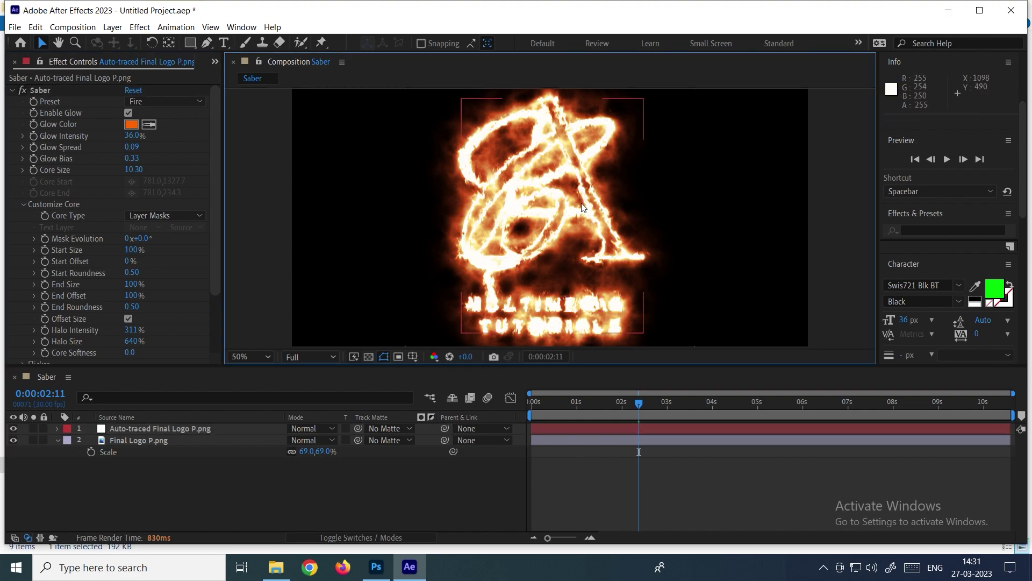
# Step: Switch the logo's Saber glow to the Electric preset and check the cyan look
pyautogui.click(166, 103)
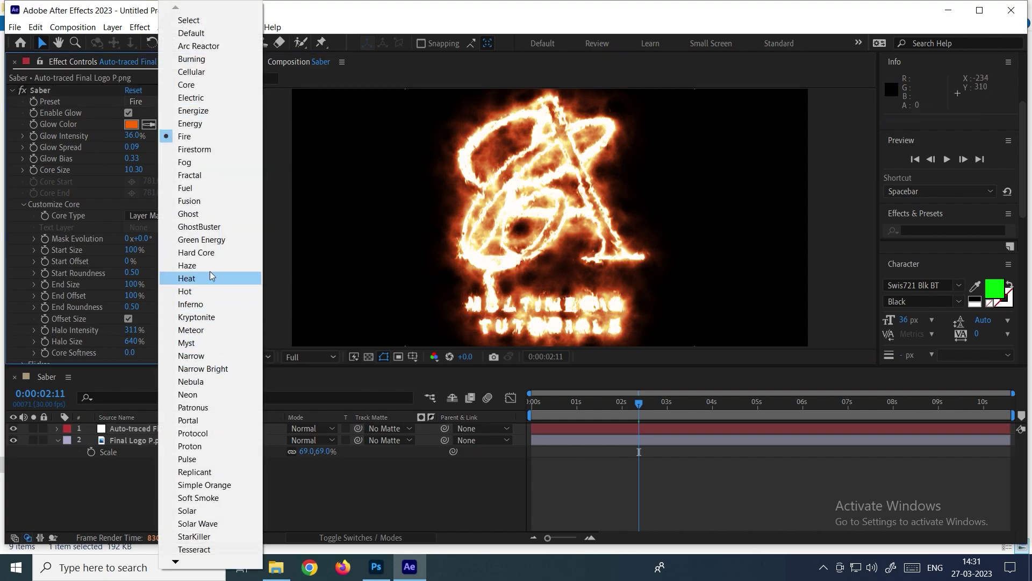
pyautogui.click(201, 100)
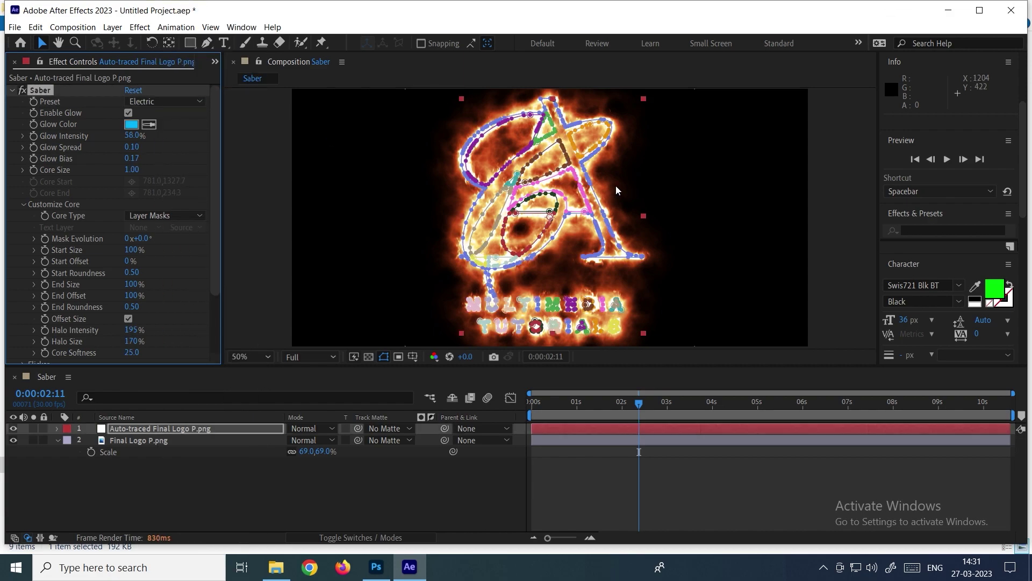
pyautogui.click(826, 225)
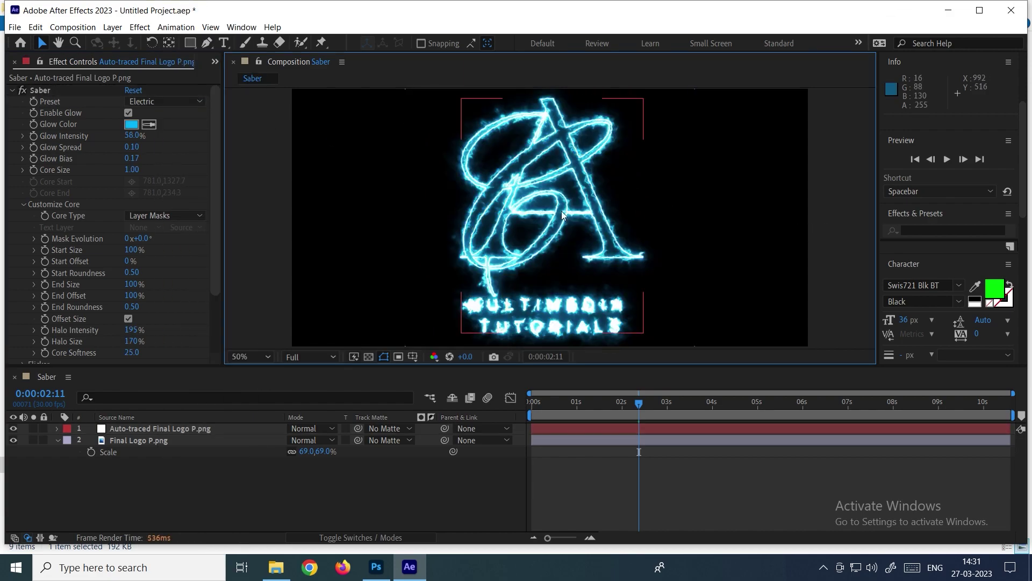
pyautogui.click(137, 429)
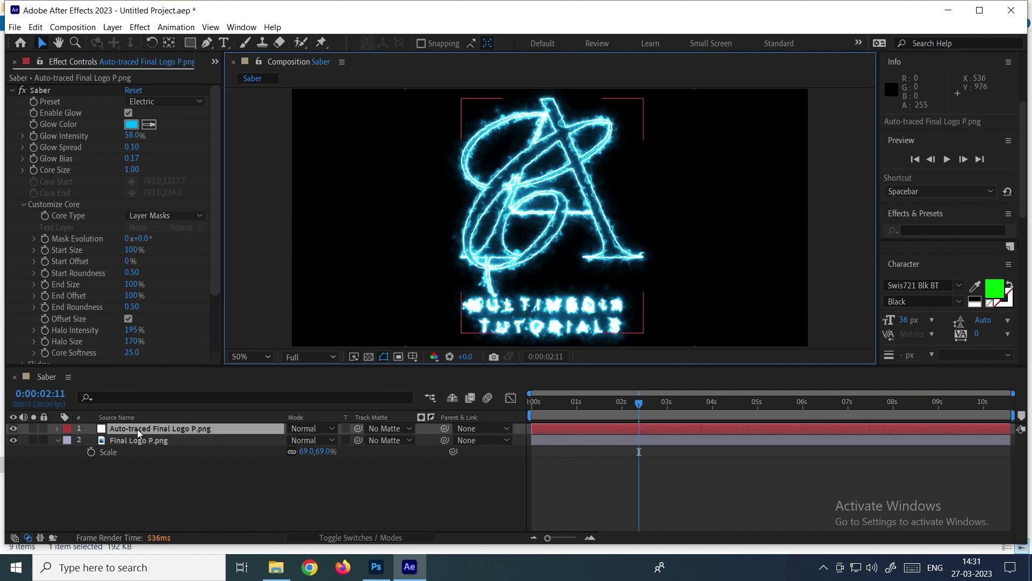
# Step: Keyframe Saber End Offset from 0% at 0:00:00:00 to 100% at 0:00:01:26, then preview
pyautogui.moveTo(132, 295); pyautogui.dragTo(62, 296)
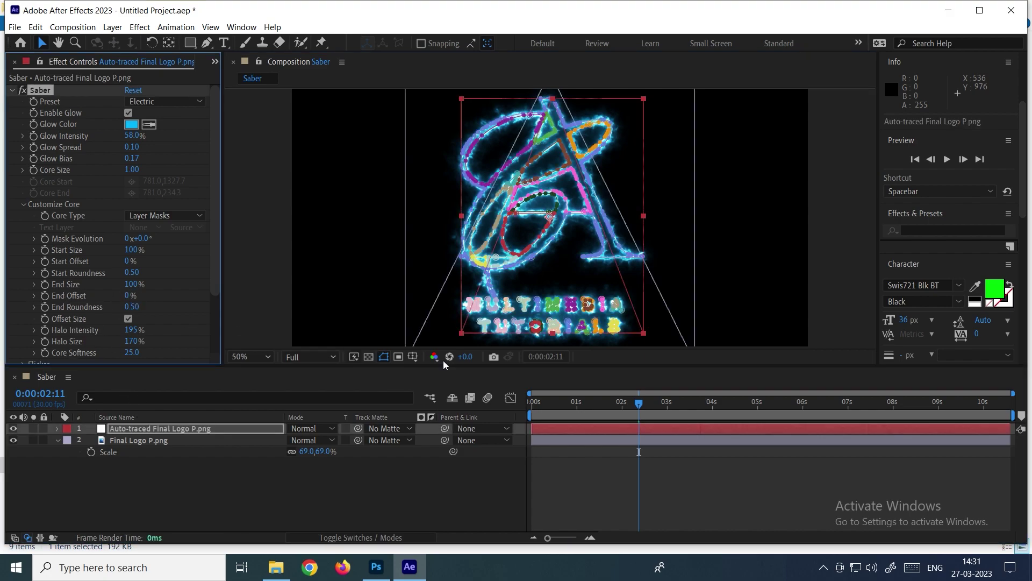
pyautogui.moveTo(594, 404); pyautogui.dragTo(496, 404)
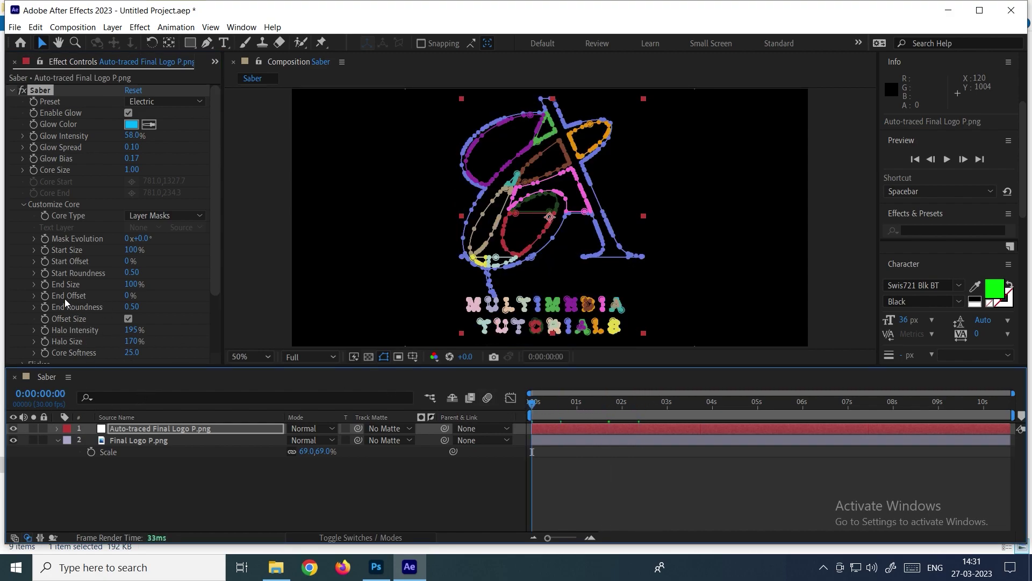
pyautogui.click(44, 295)
pyautogui.moveTo(555, 407); pyautogui.dragTo(615, 415)
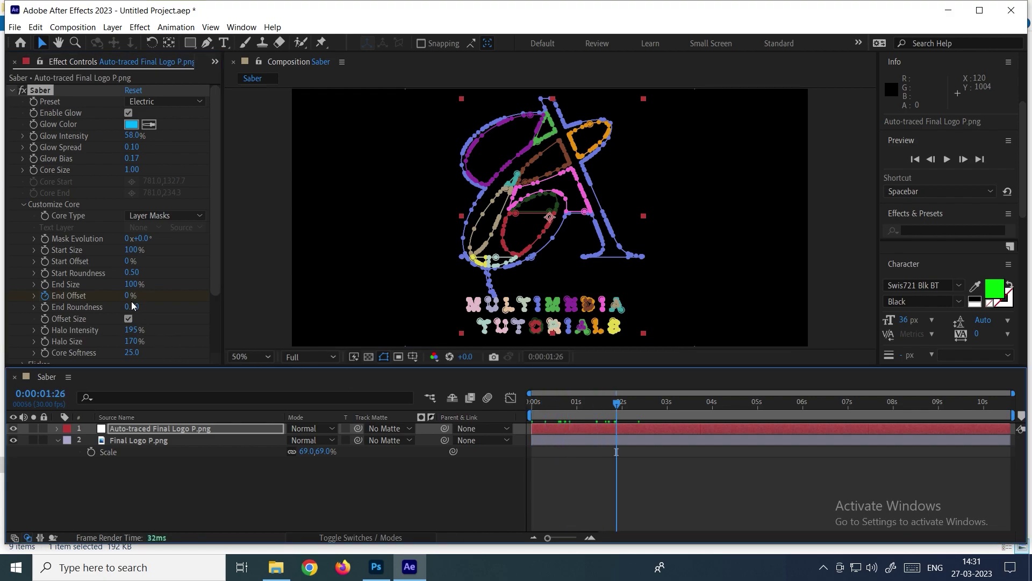
pyautogui.moveTo(128, 300); pyautogui.dragTo(156, 299)
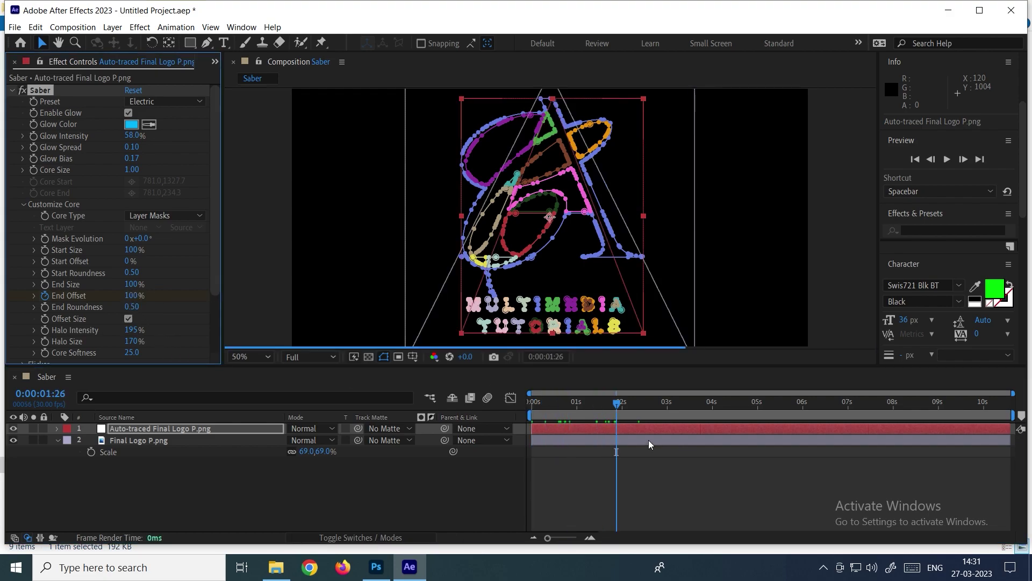
pyautogui.press('space')
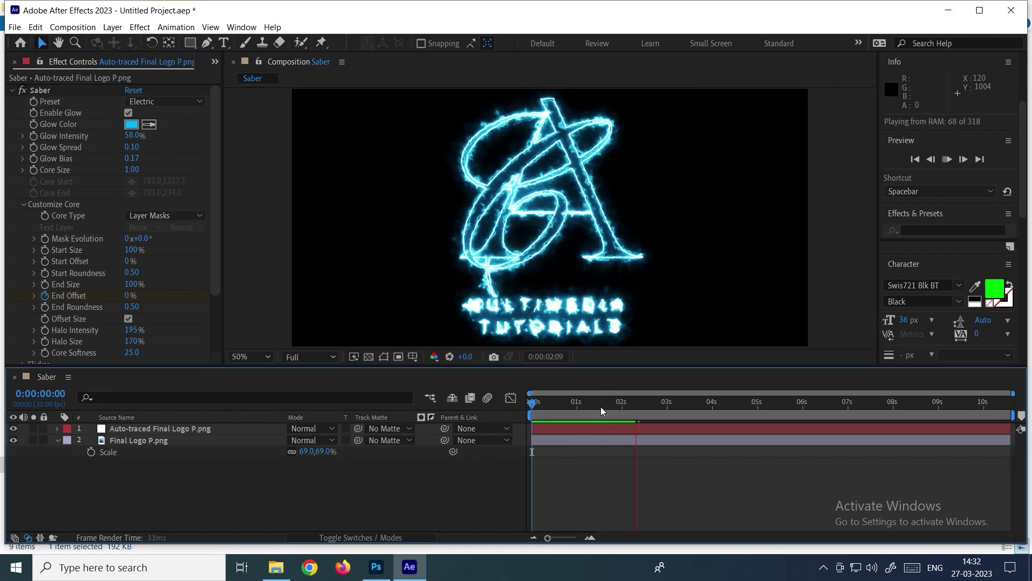
pyautogui.click(833, 285)
pyautogui.press('space')
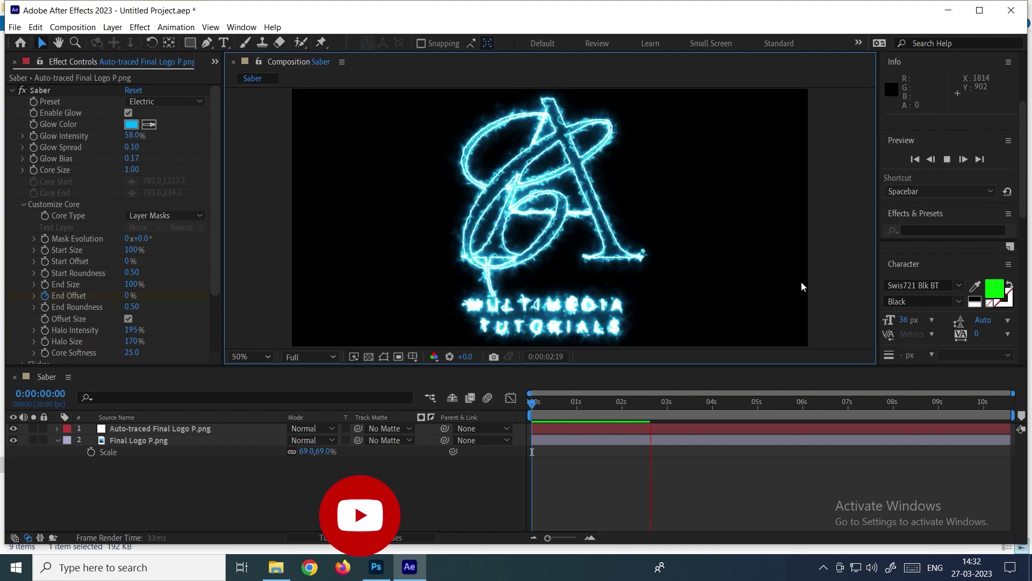
pyautogui.press('space')
pyautogui.press(',')
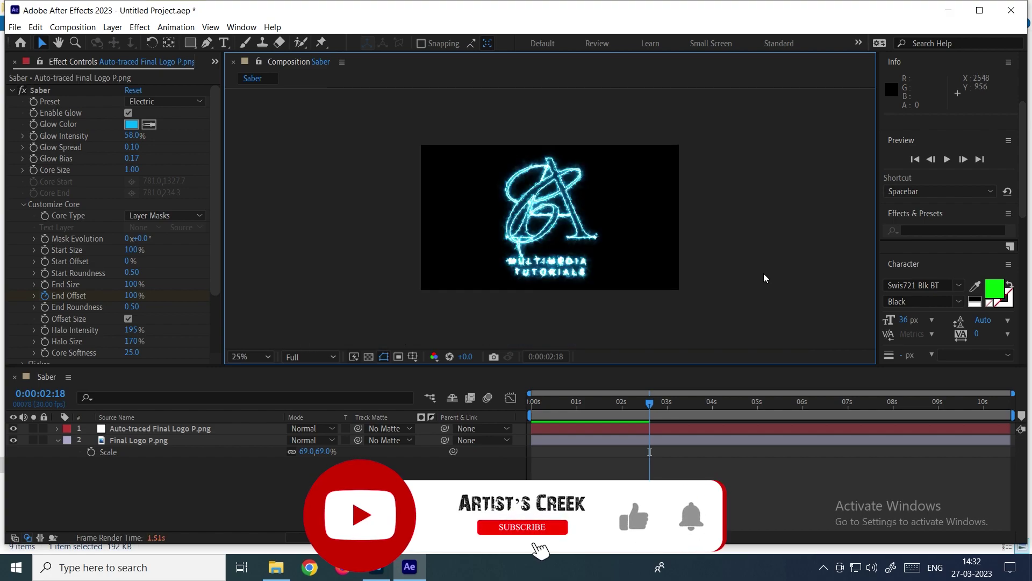